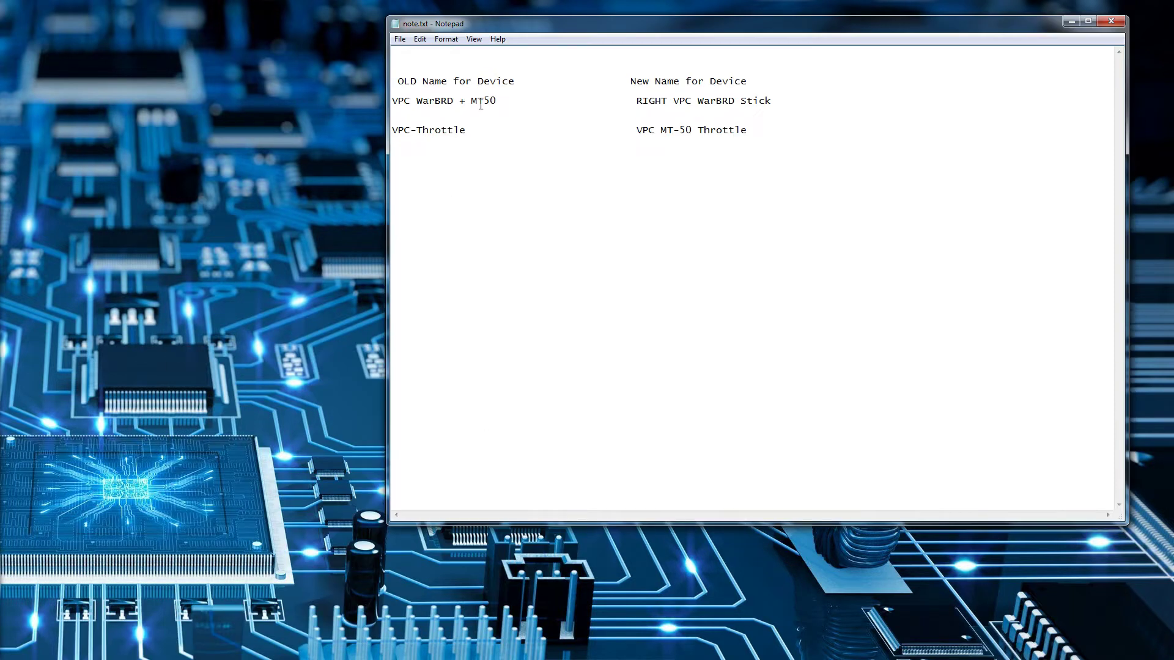
# - Review the old device names VPC WarBRD + MT50 and VPC-Throttle in note.txt
pyautogui.moveTo(504, 98); pyautogui.dragTo(394, 100)
pyautogui.click(396, 99)
pyautogui.click(470, 130)
pyautogui.moveTo(500, 102); pyautogui.dragTo(392, 101)
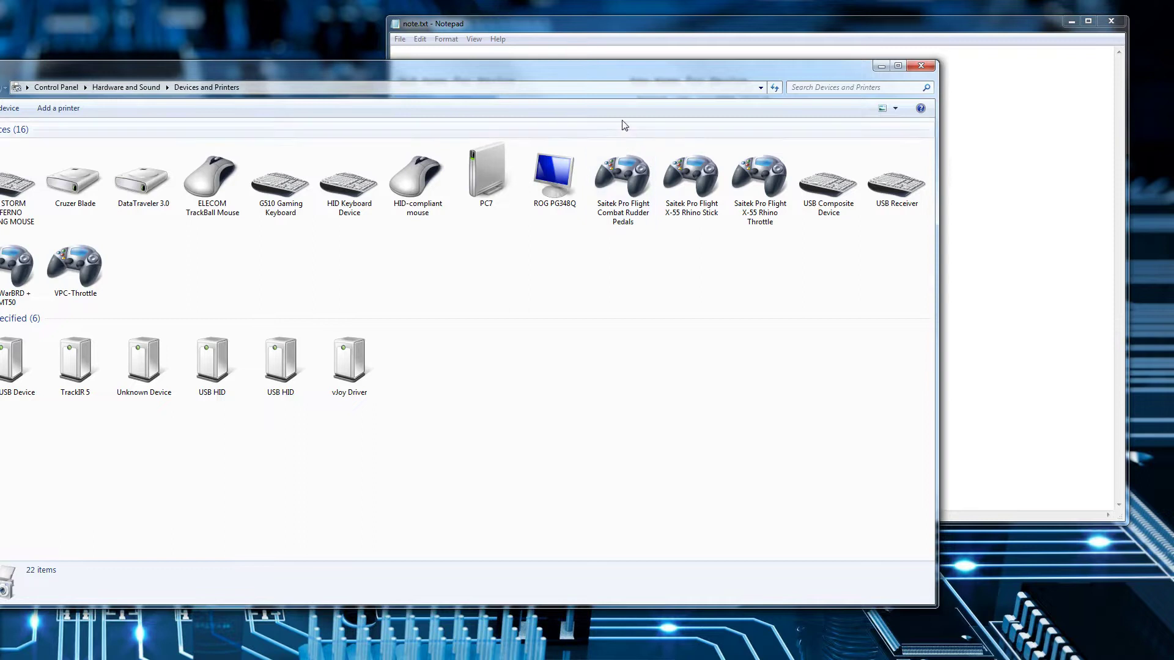
# - Inspect the VPC WarBRD + MT50 and VPC-Throttle entries in Devices and Printers, then minimise it
pyautogui.moveTo(935, 211); pyautogui.dragTo(689, 210)
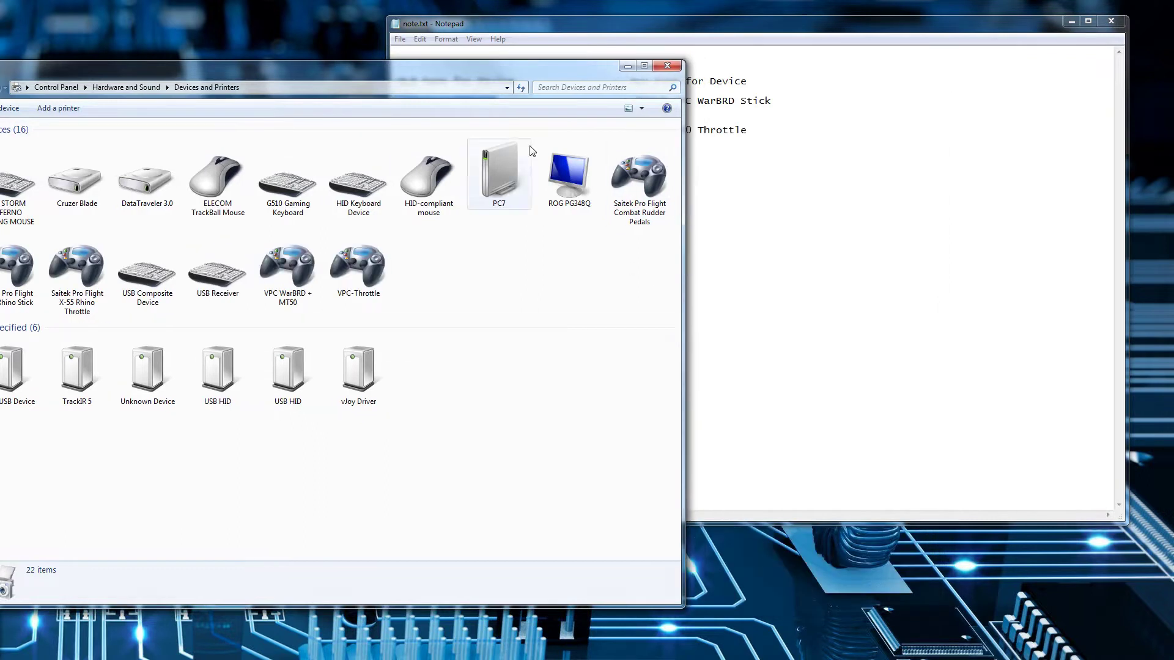
pyautogui.moveTo(449, 72); pyautogui.dragTo(737, 60)
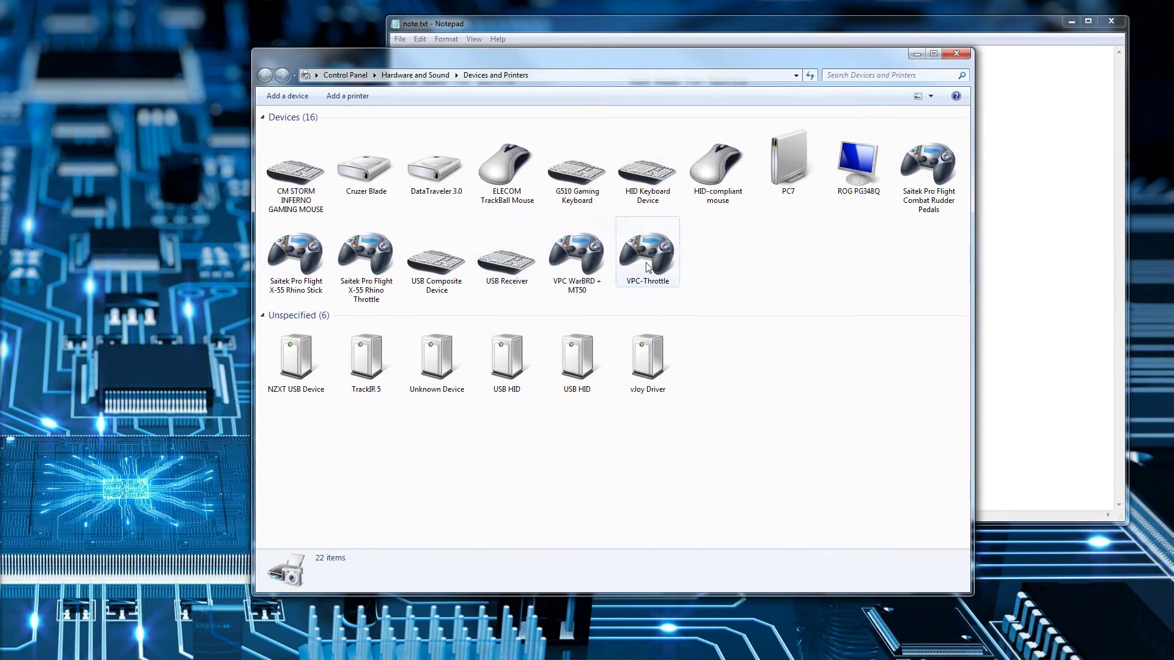
pyautogui.click(573, 258)
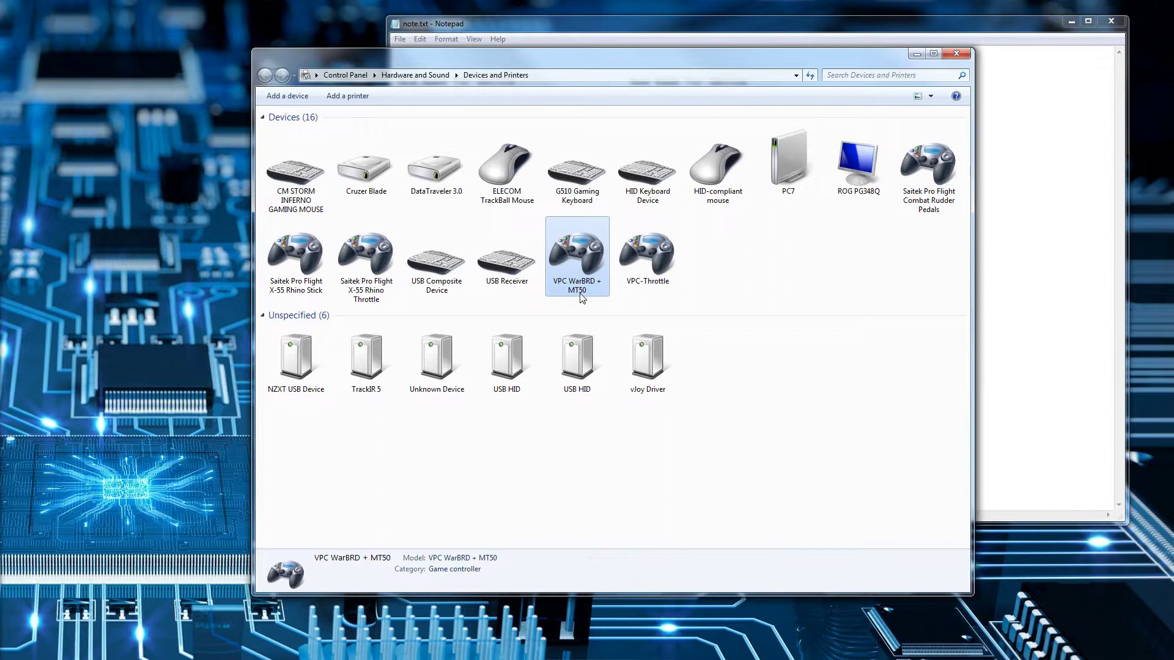
pyautogui.click(650, 261)
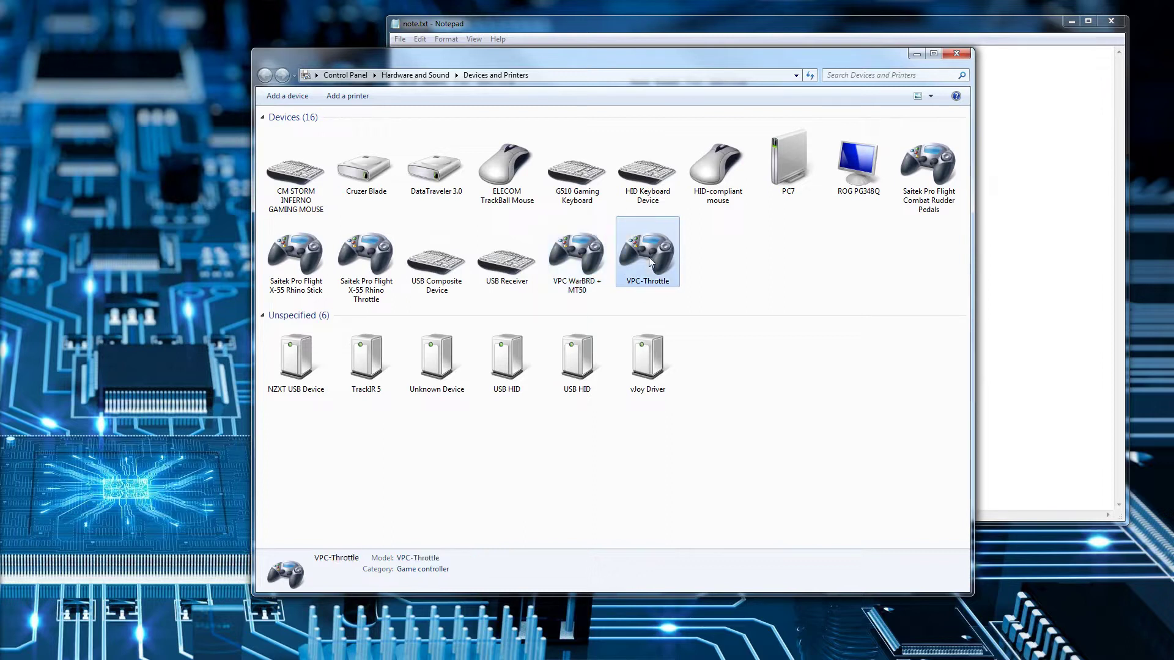
pyautogui.click(586, 255)
pyautogui.click(639, 254)
pyautogui.click(585, 255)
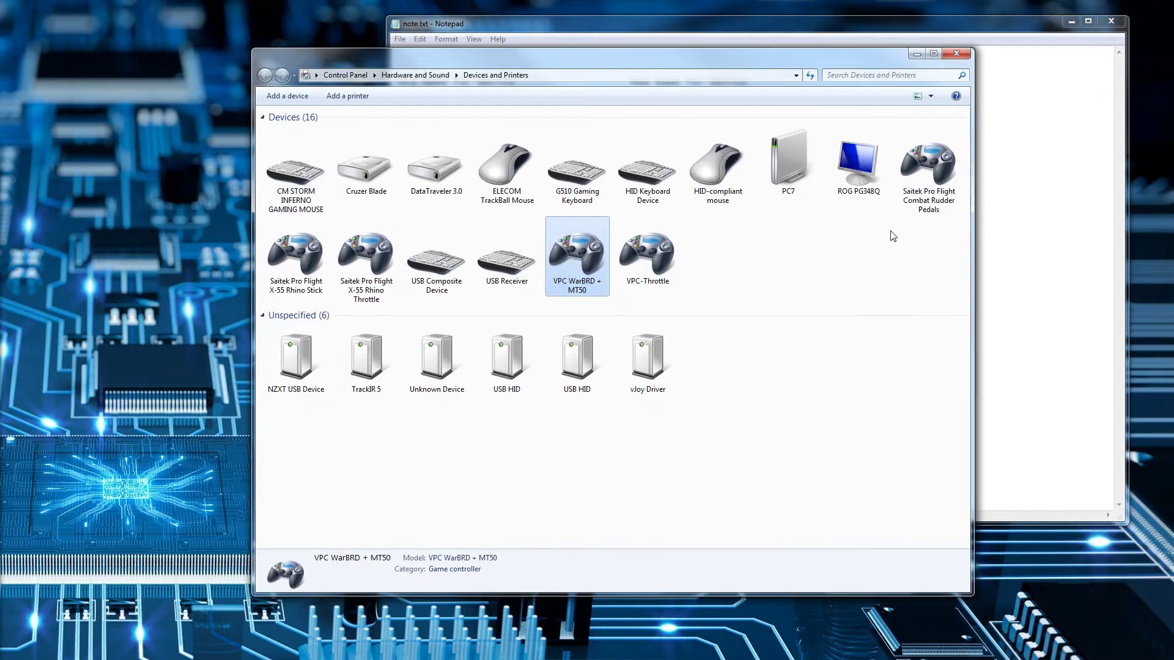
pyautogui.click(917, 55)
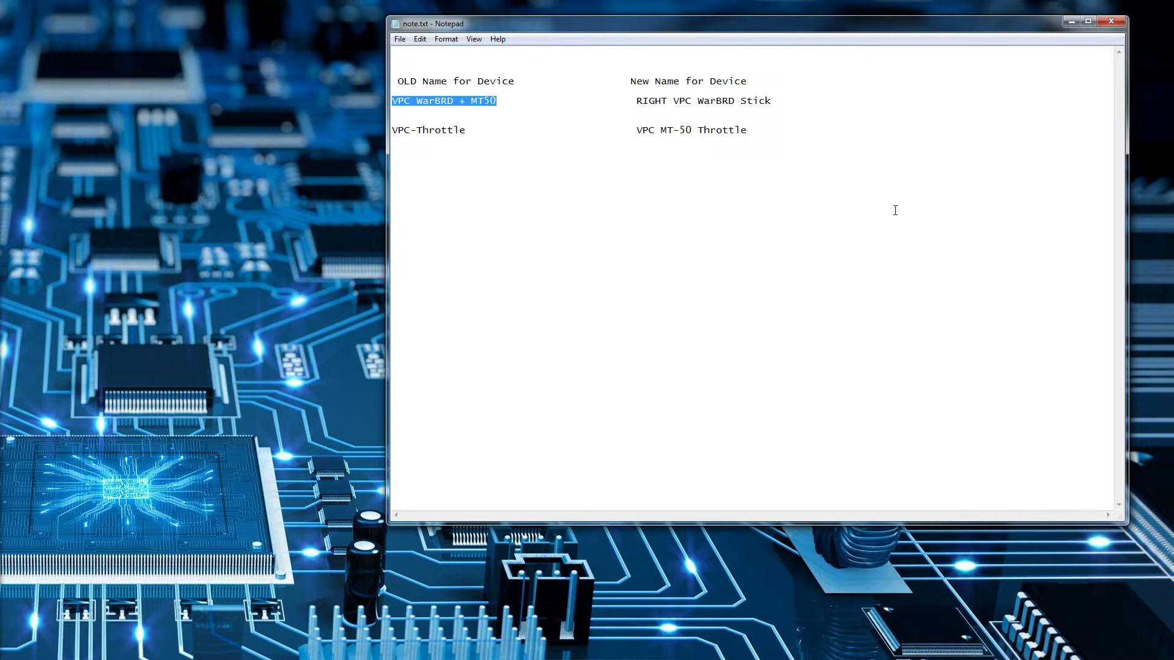
pyautogui.click(544, 178)
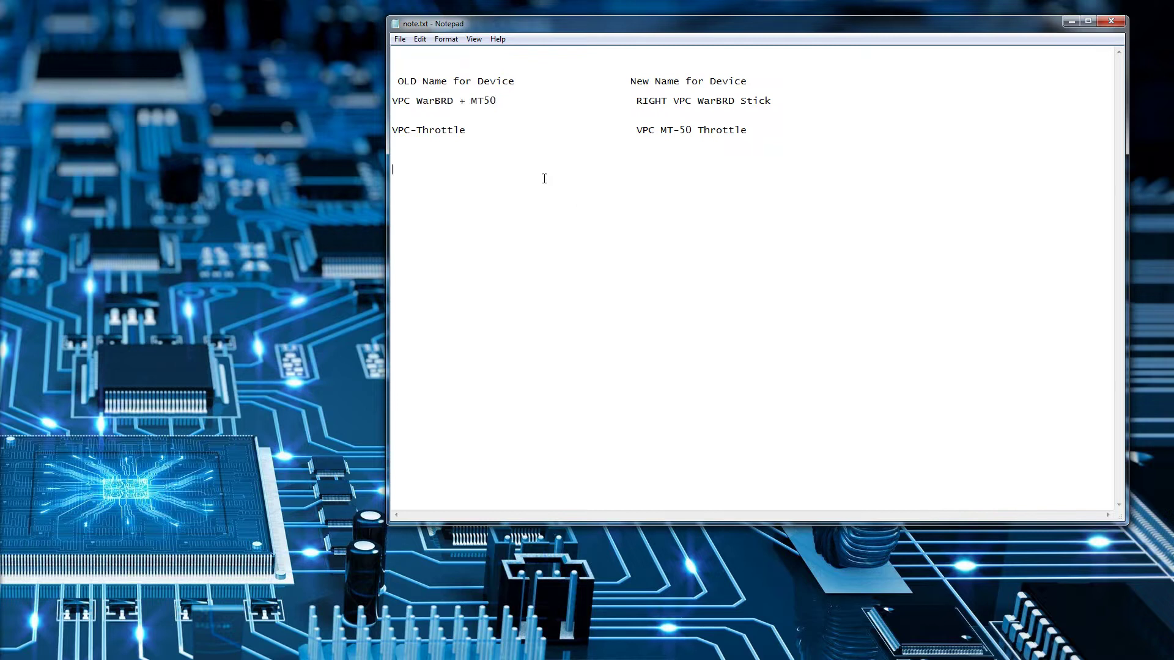
pyautogui.doubleClick(500, 104)
pyautogui.click(395, 111)
pyautogui.moveTo(393, 104); pyautogui.dragTo(499, 99)
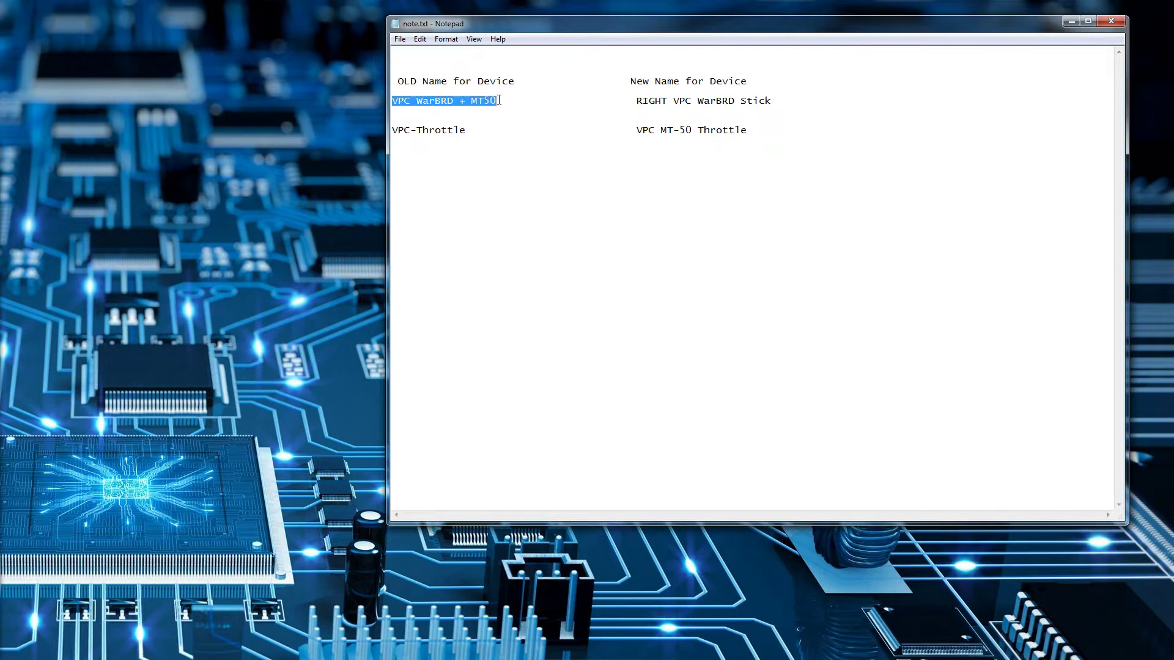
pyautogui.click(468, 140)
pyautogui.moveTo(470, 131); pyautogui.dragTo(391, 129)
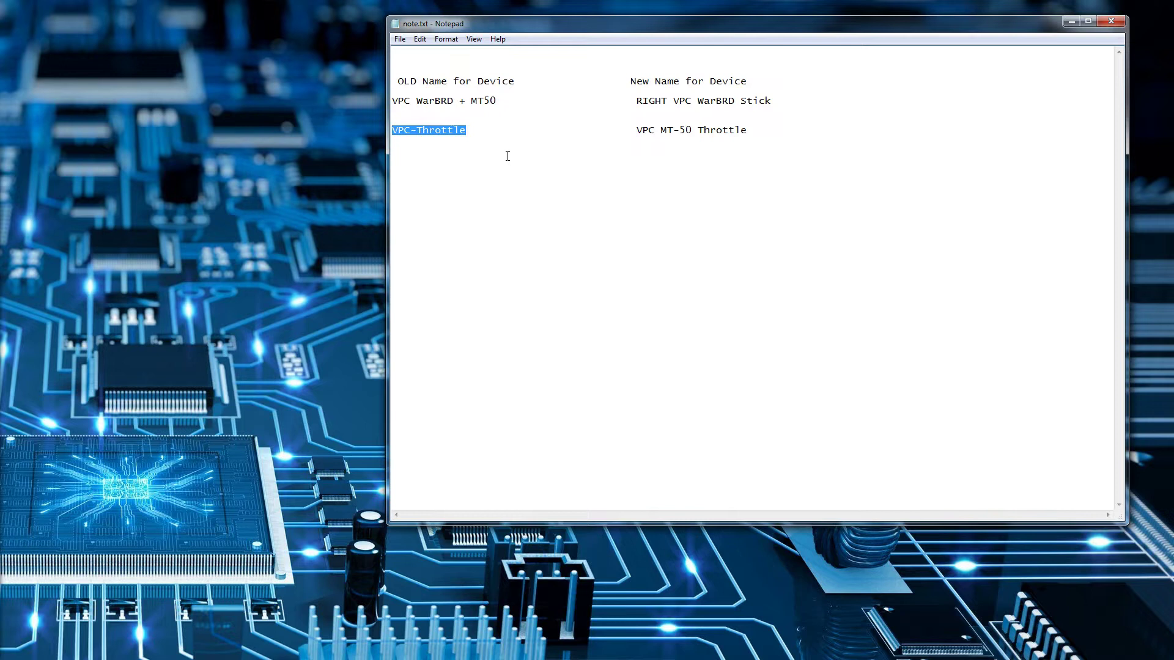
pyautogui.click(463, 186)
pyautogui.moveTo(634, 100); pyautogui.dragTo(773, 100)
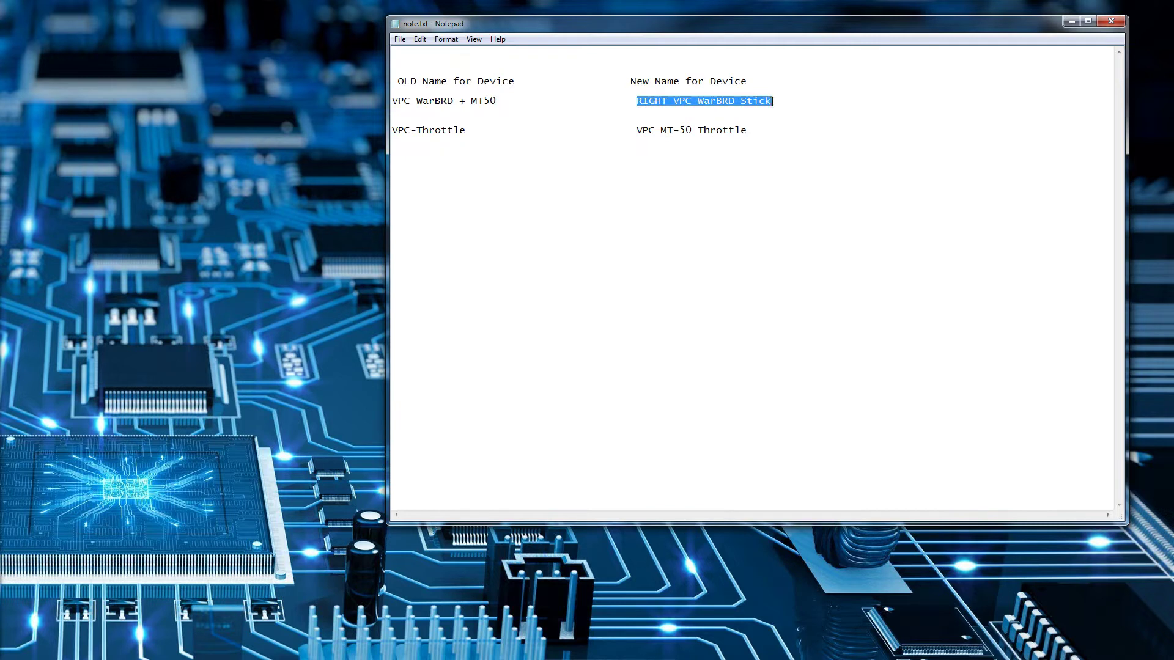
pyautogui.click(766, 170)
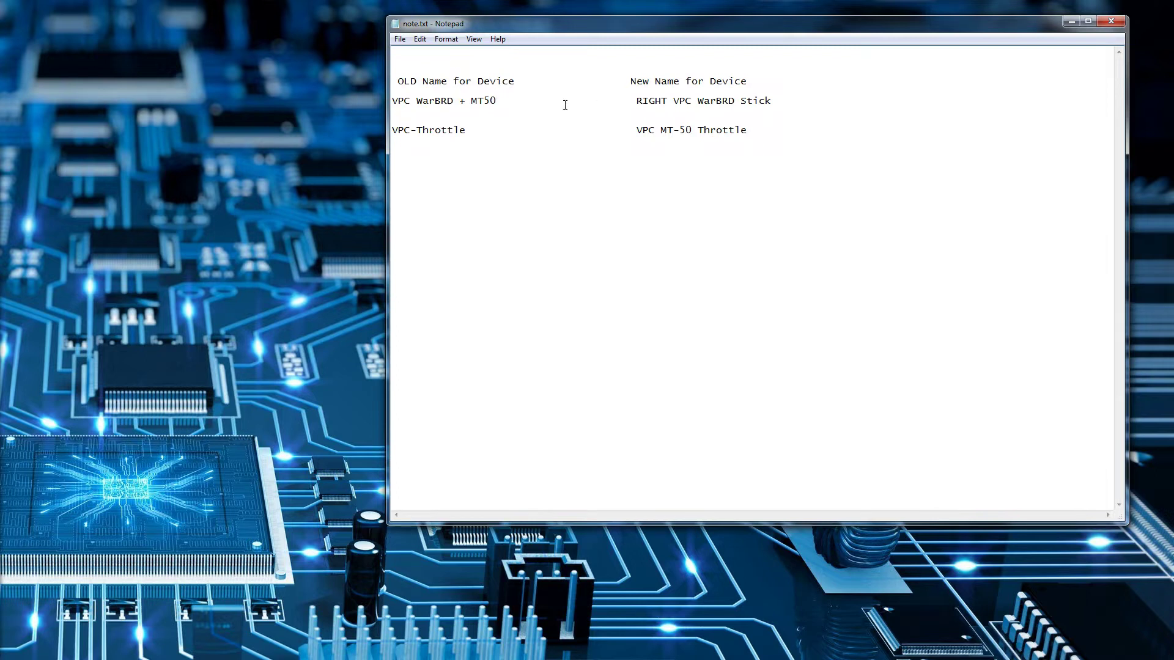
pyautogui.moveTo(500, 102); pyautogui.dragTo(411, 100)
pyautogui.click(770, 103)
pyautogui.moveTo(776, 100); pyautogui.dragTo(638, 101)
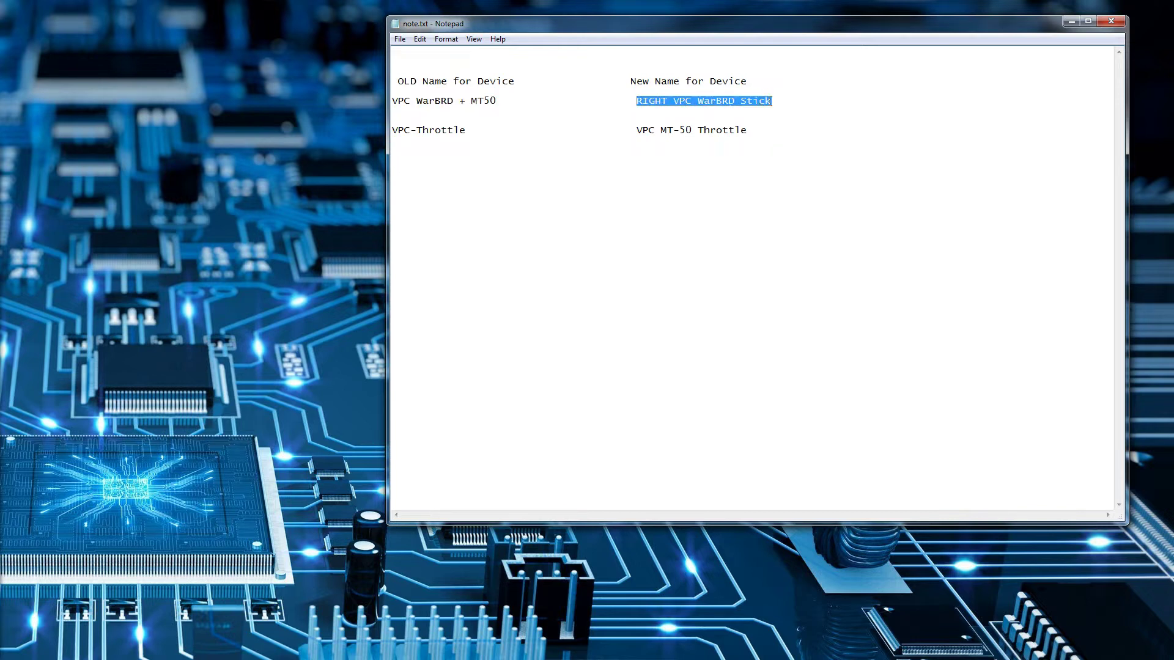
pyautogui.click(484, 127)
pyautogui.moveTo(474, 128); pyautogui.dragTo(393, 130)
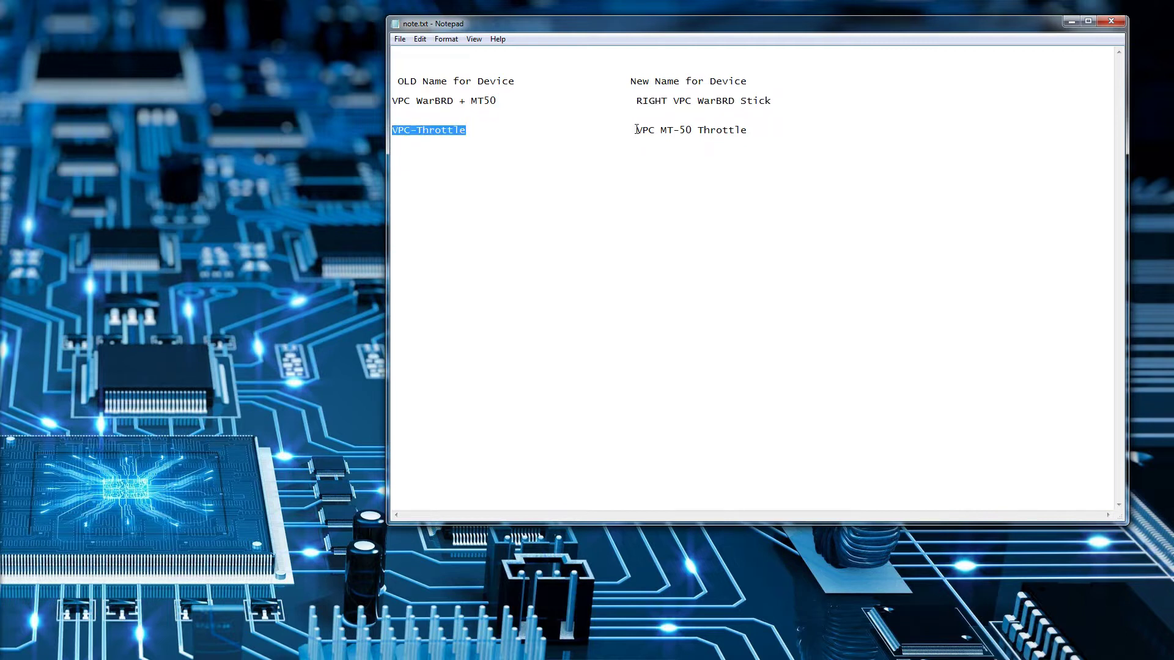
pyautogui.moveTo(642, 130); pyautogui.dragTo(747, 129)
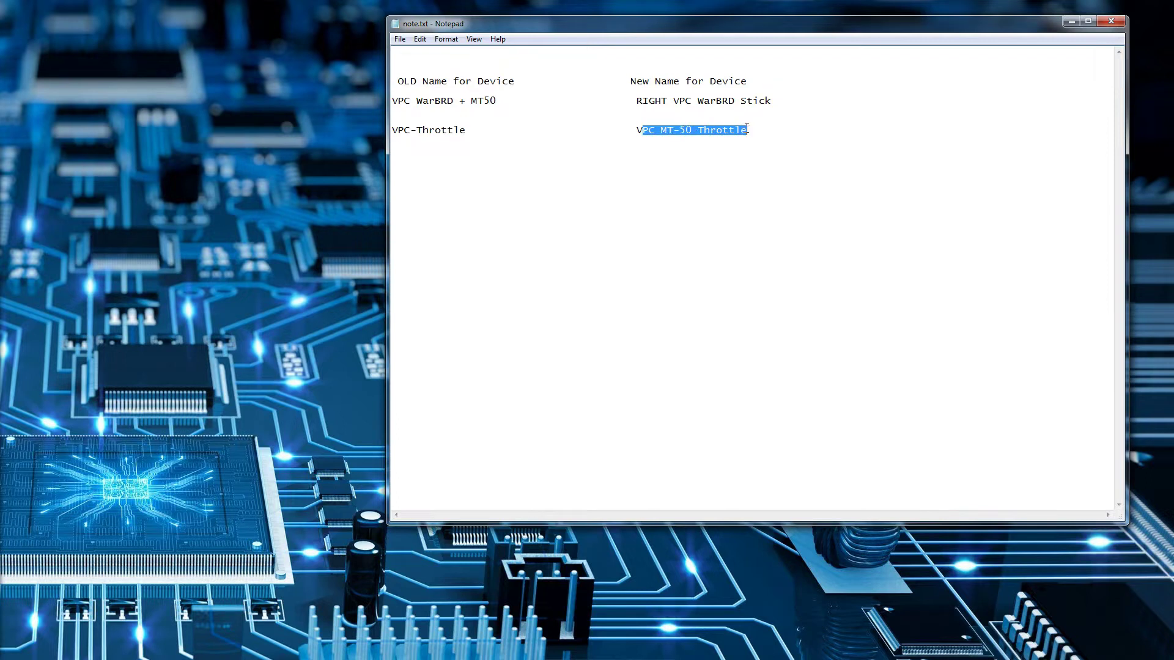
pyautogui.click(771, 210)
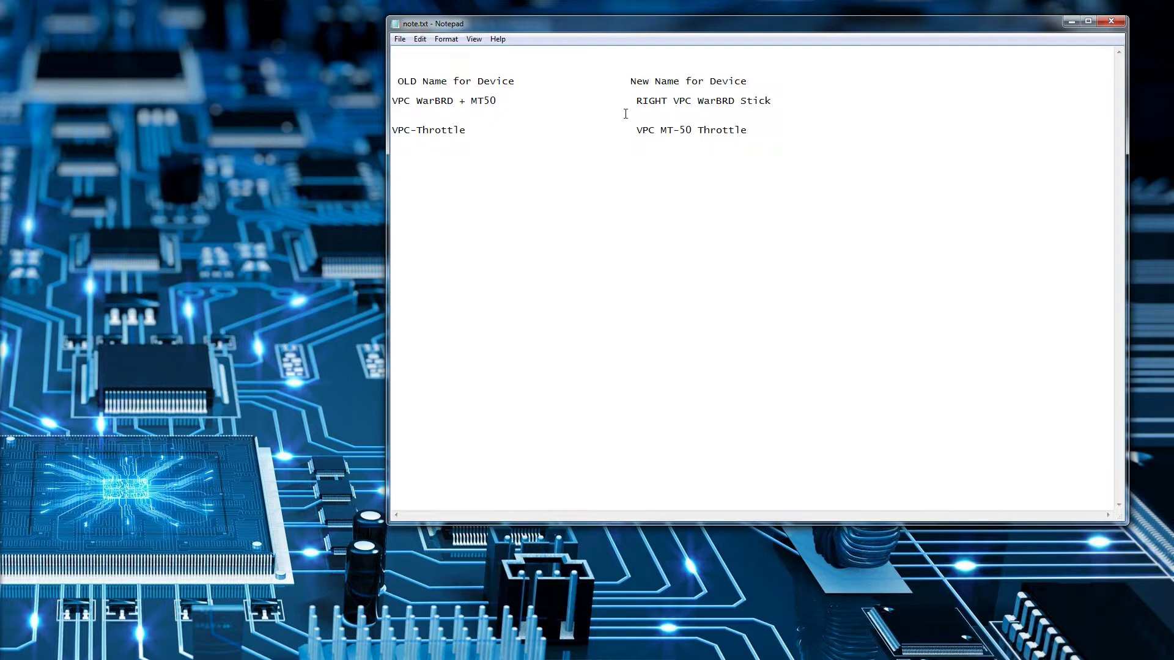
pyautogui.moveTo(539, 100); pyautogui.dragTo(438, 98)
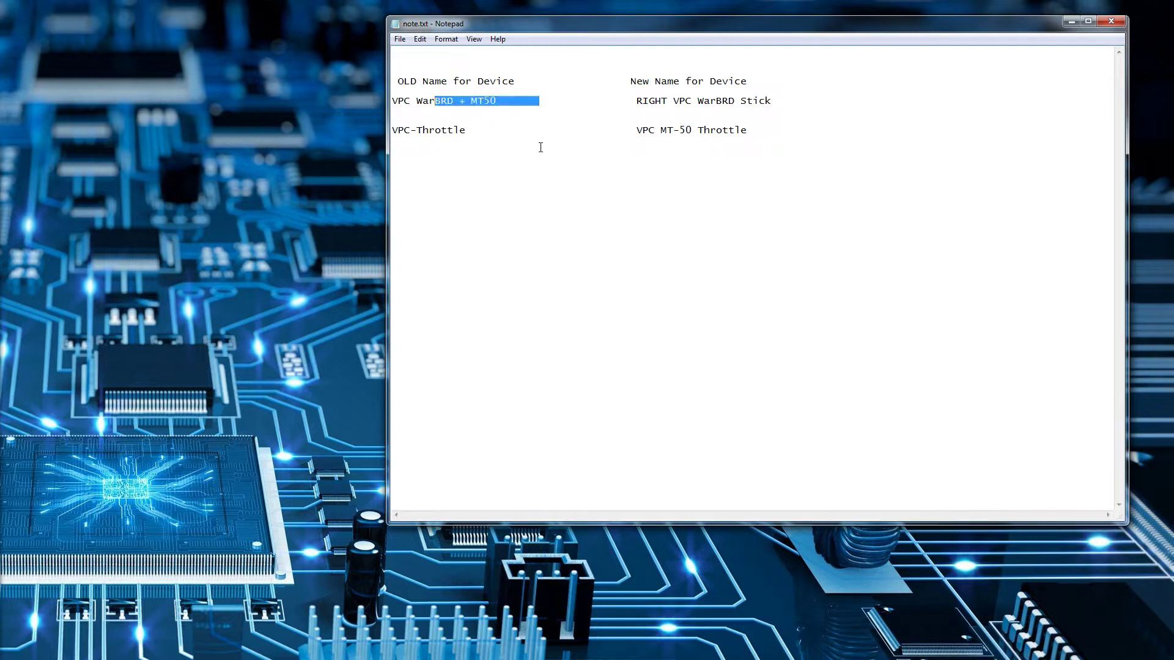
pyautogui.moveTo(633, 96); pyautogui.dragTo(773, 97)
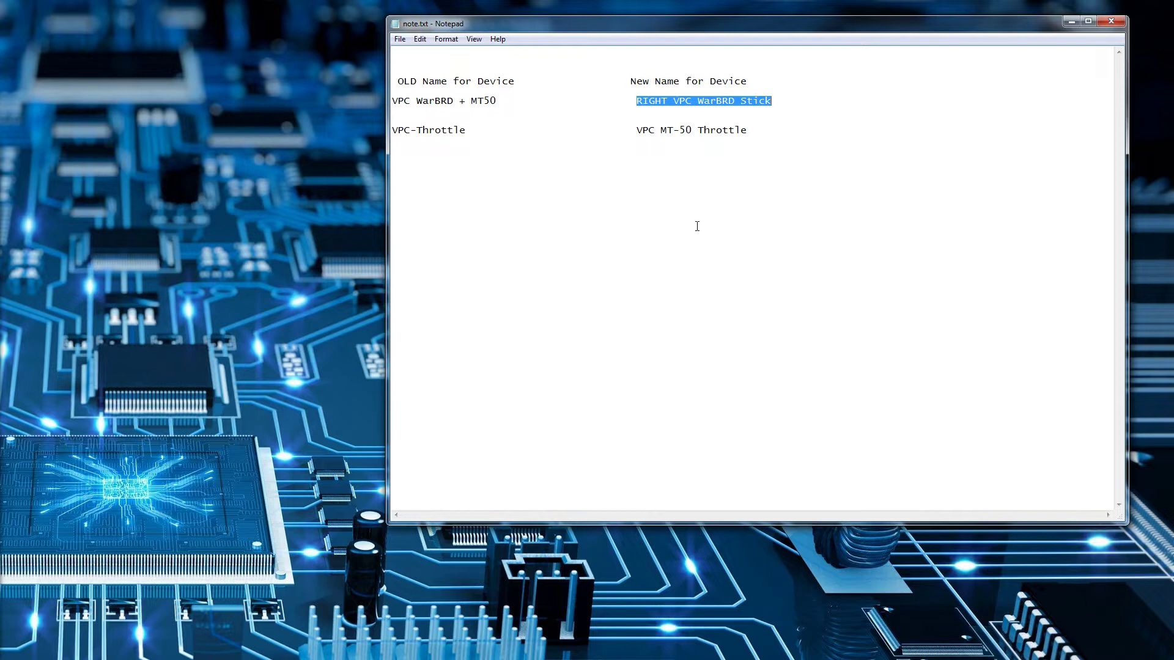
pyautogui.click(672, 218)
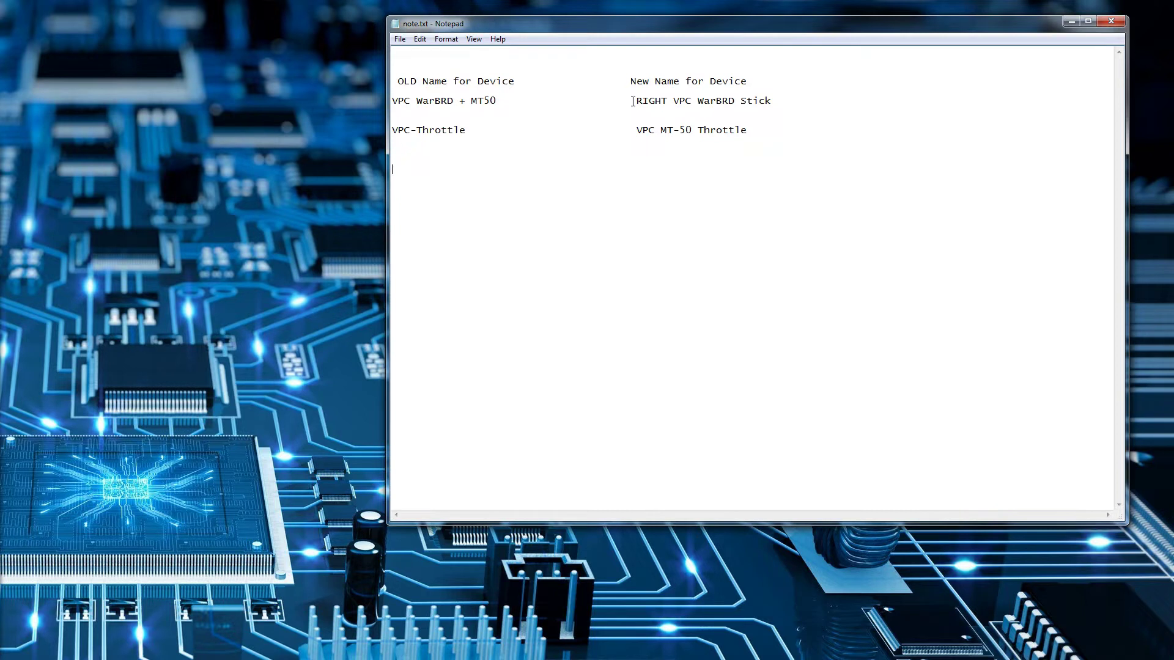
pyautogui.moveTo(633, 102); pyautogui.dragTo(771, 101)
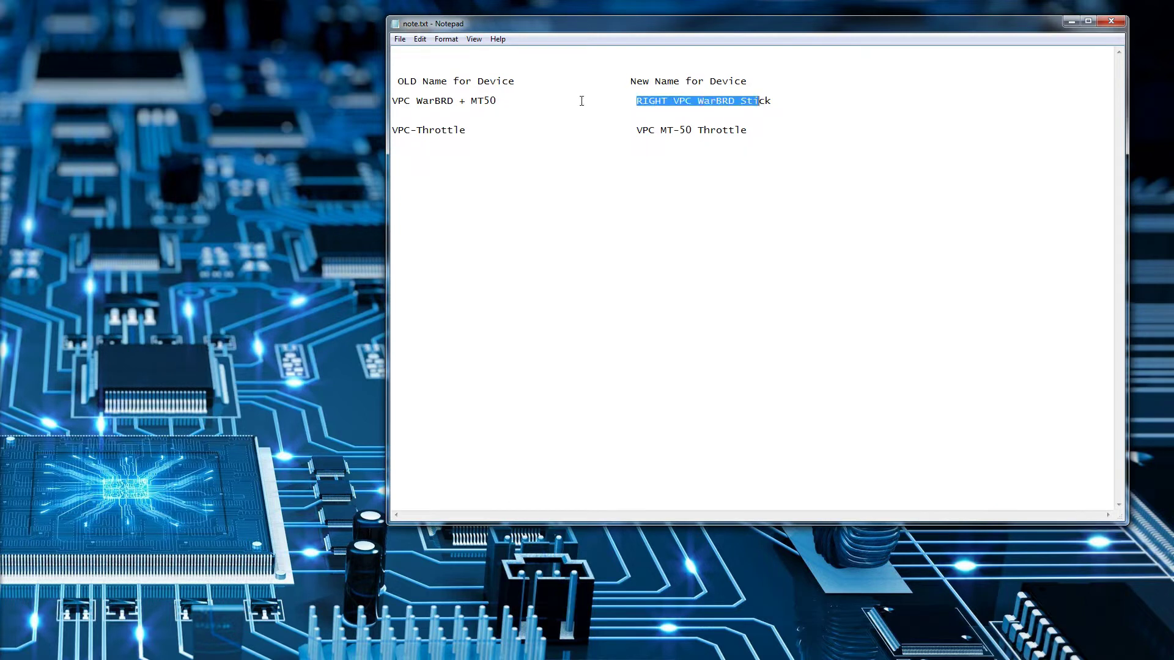
pyautogui.click(511, 100)
pyautogui.click(448, 101)
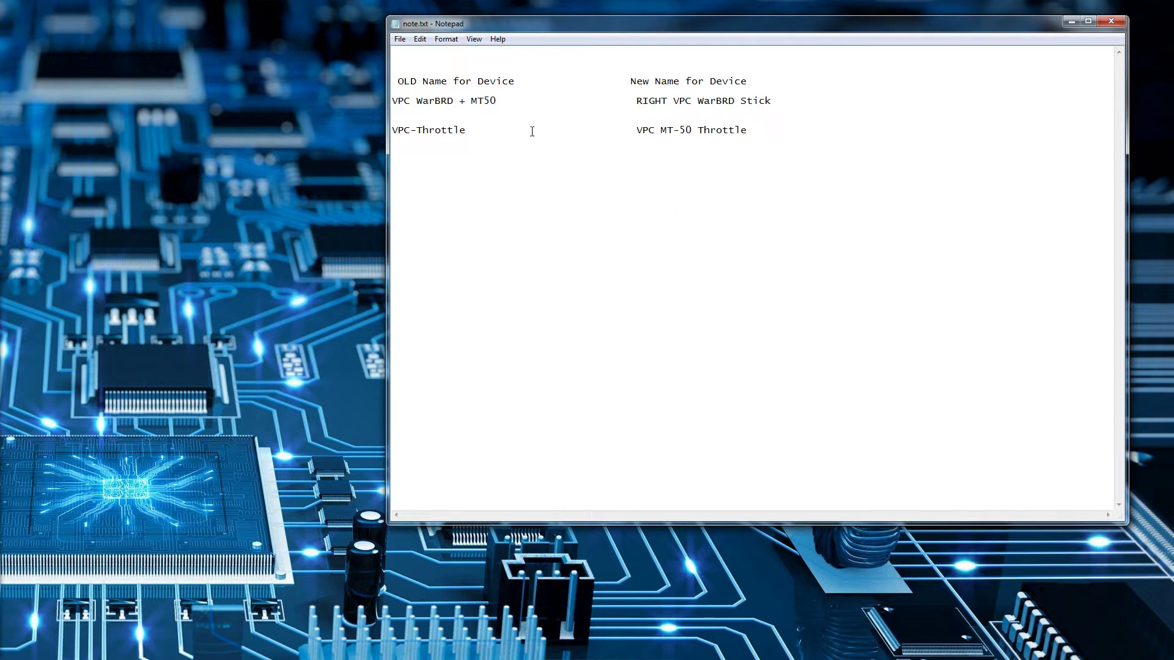
# - Compare the old name VPC WarBRD + MT50 with the new name RIGHT VPC WarBRD Stick in the note
pyautogui.moveTo(499, 101); pyautogui.dragTo(391, 101)
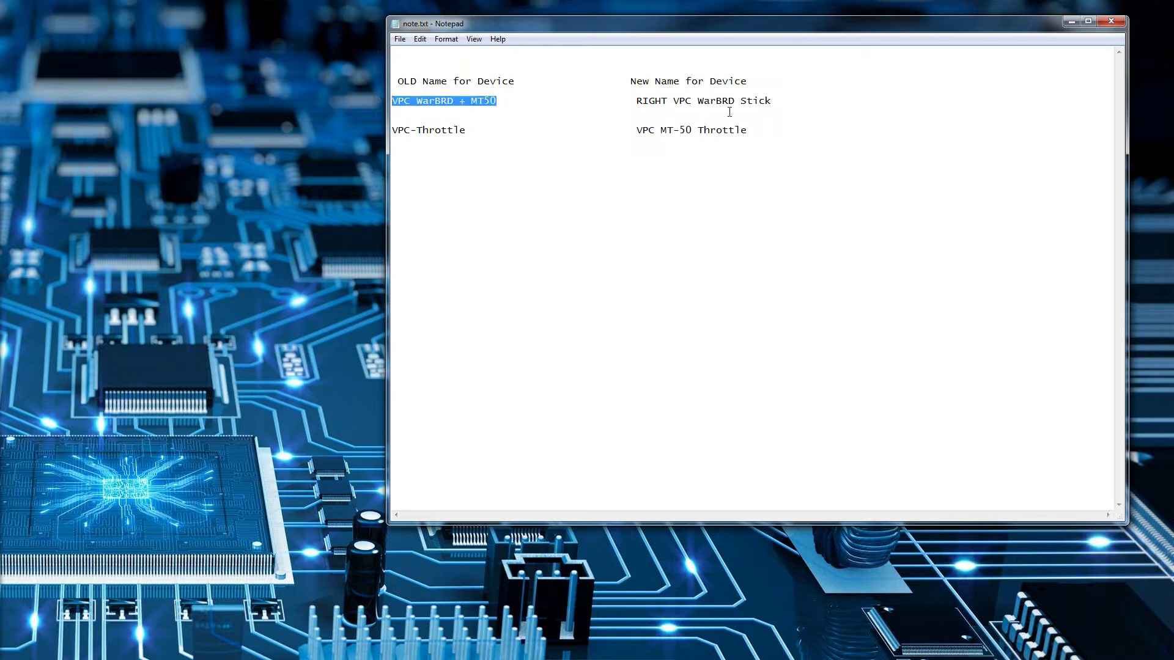
pyautogui.moveTo(781, 101); pyautogui.dragTo(639, 99)
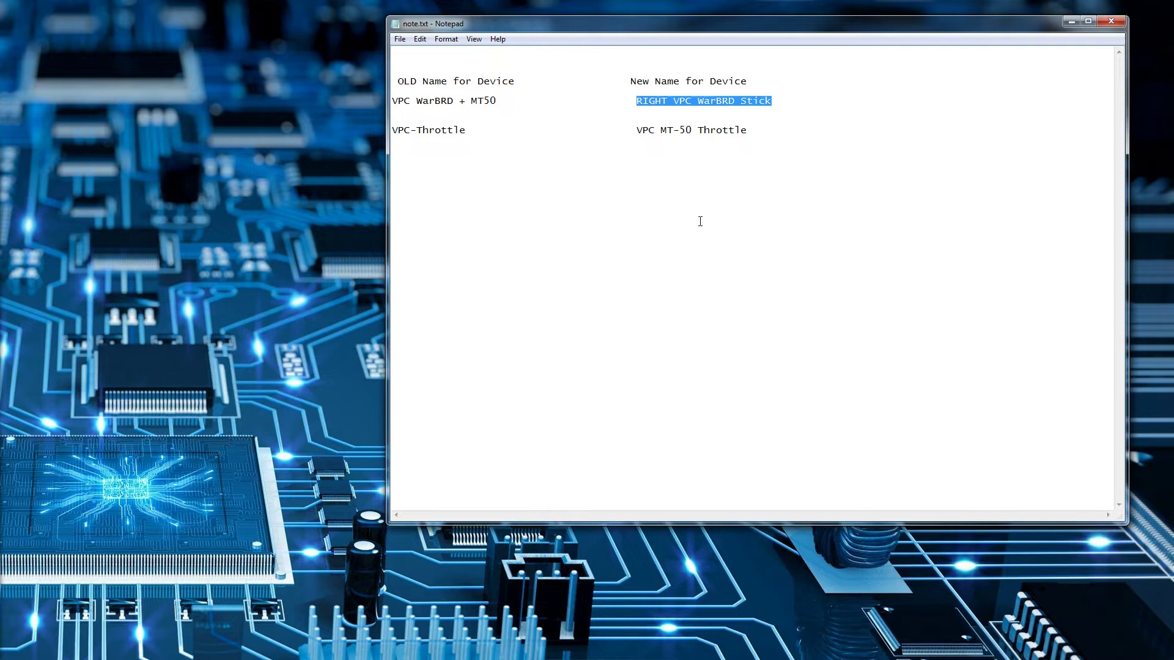
pyautogui.click(727, 273)
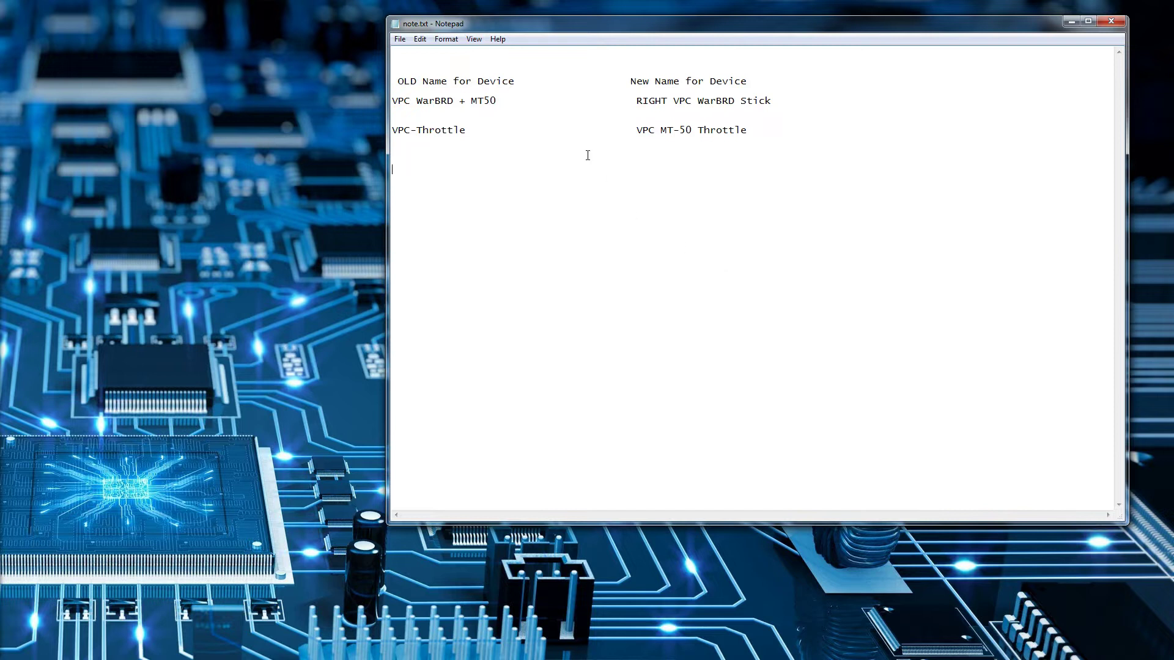
pyautogui.moveTo(497, 101); pyautogui.dragTo(397, 102)
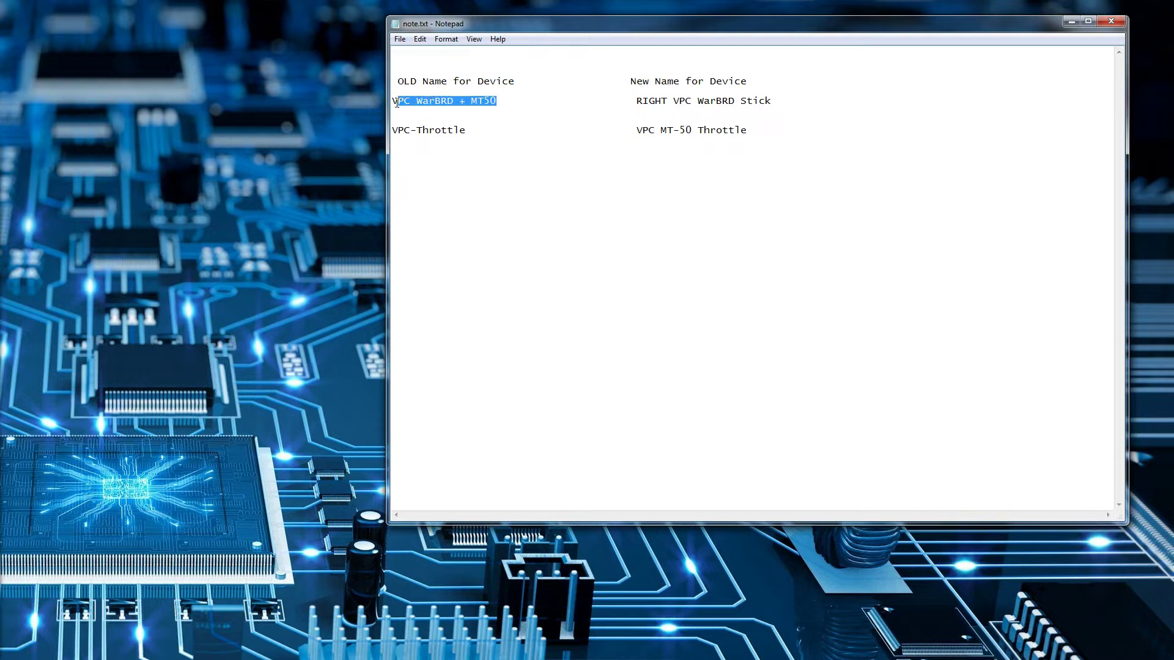
pyautogui.click(486, 167)
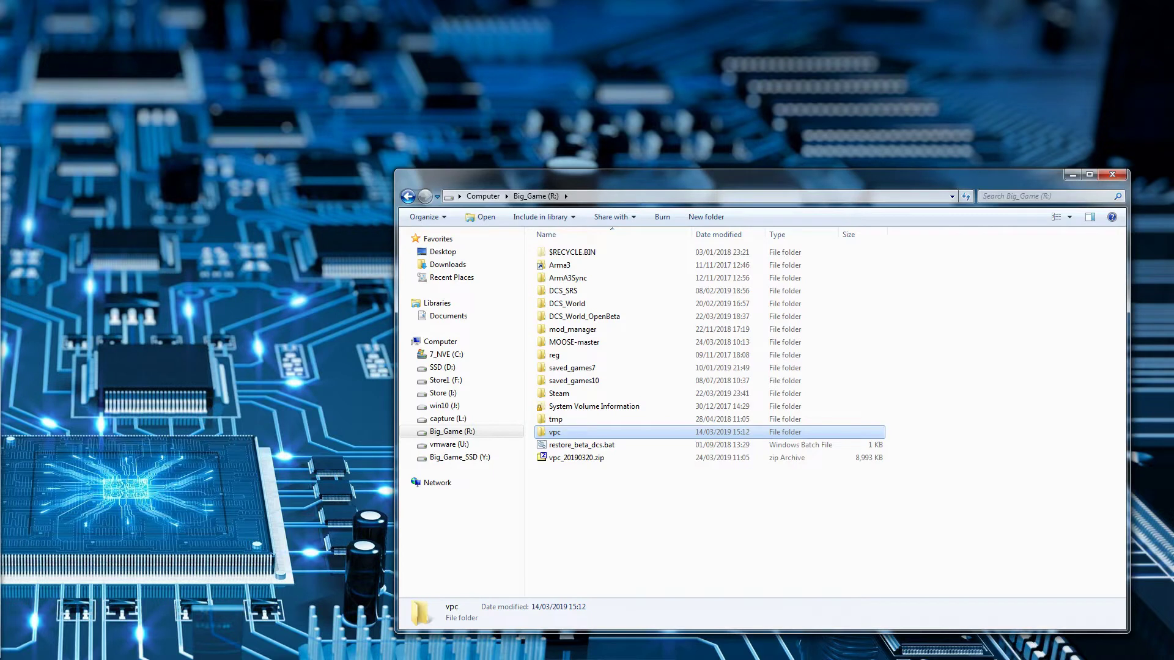
# - Open the vpc folder on Big_Game (R:) and scroll down to VPC_JOY_SETUP.exe
pyautogui.click(689, 546)
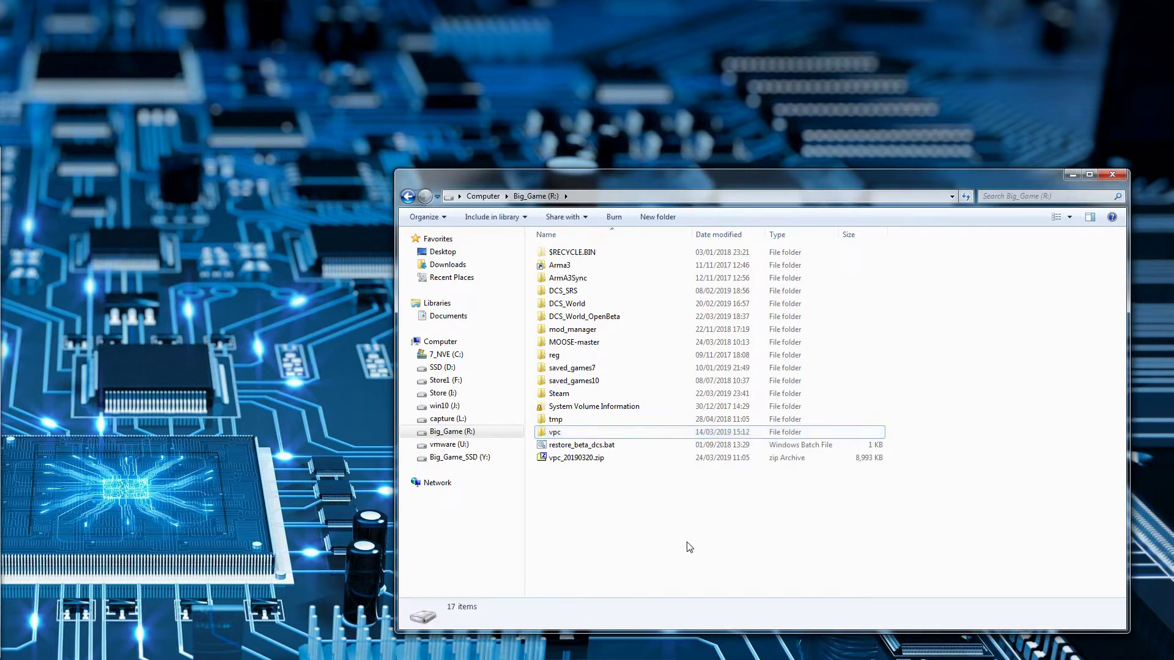
pyautogui.click(569, 460)
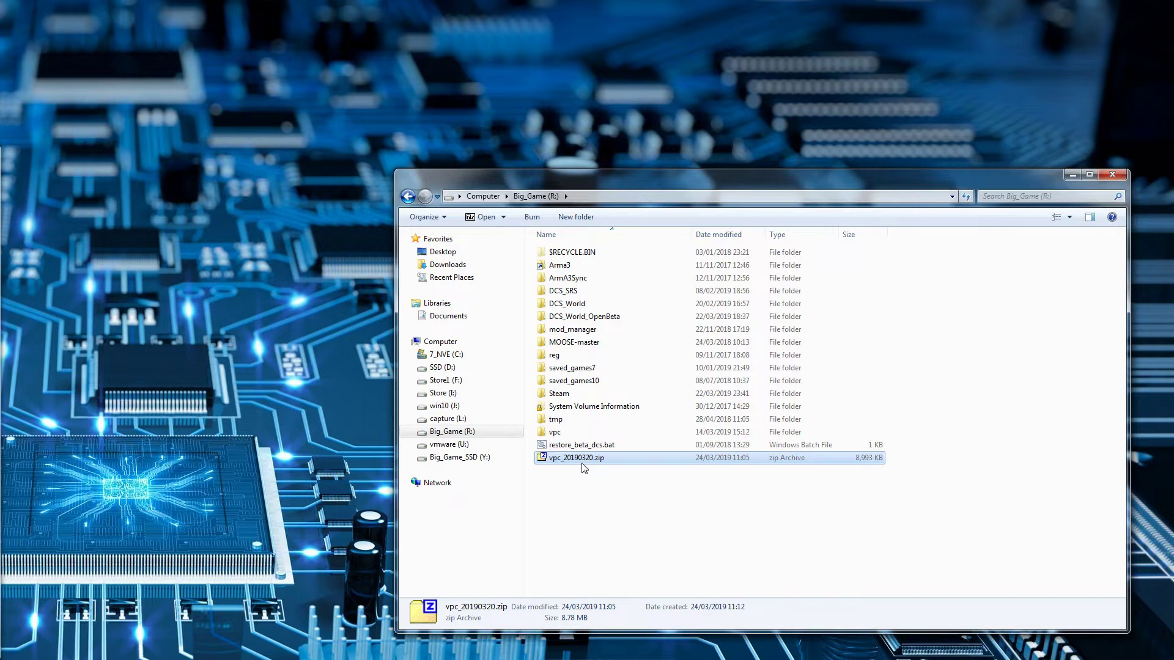
pyautogui.doubleClick(568, 434)
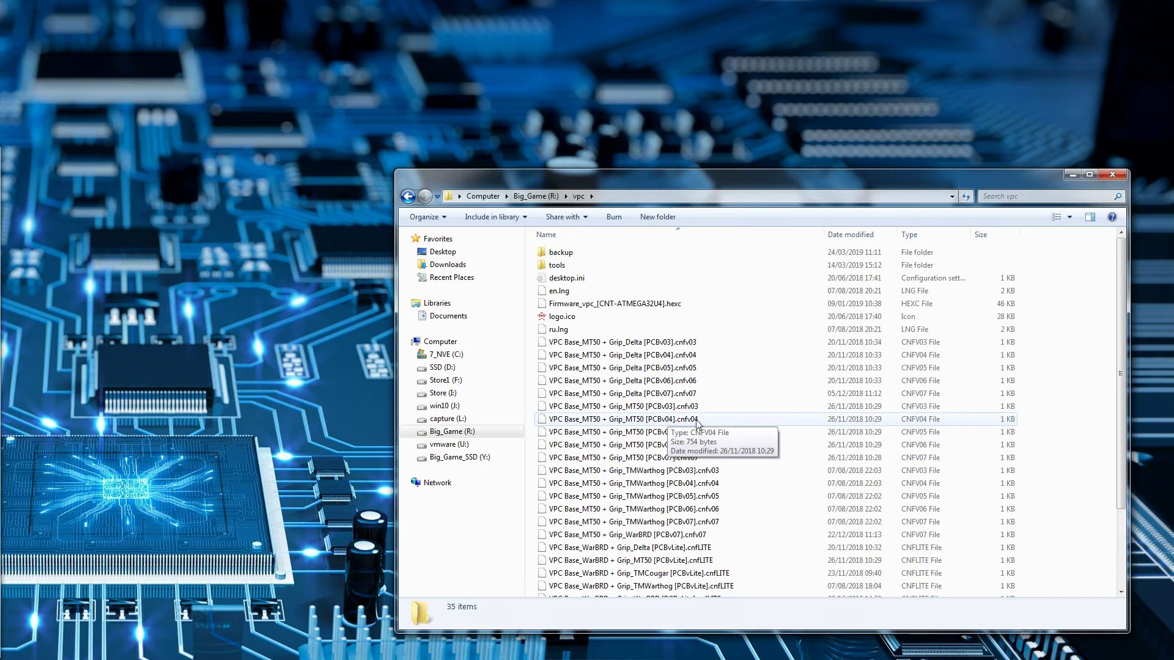
pyautogui.scroll(-3, 754, 413)
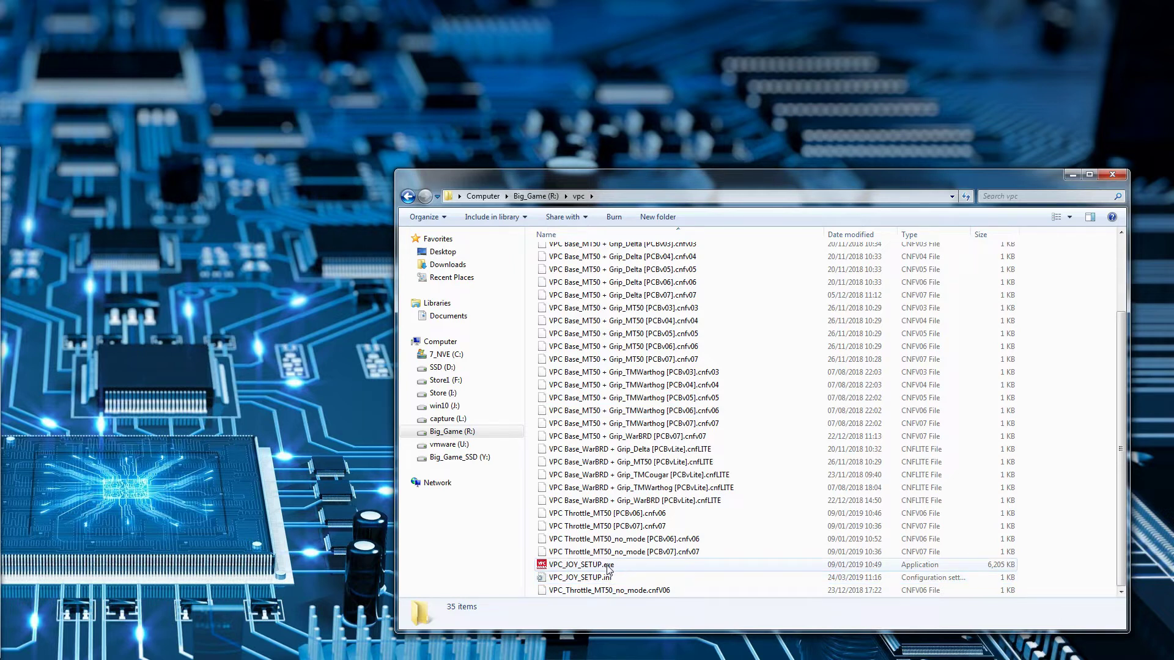
pyautogui.moveTo(608, 569)
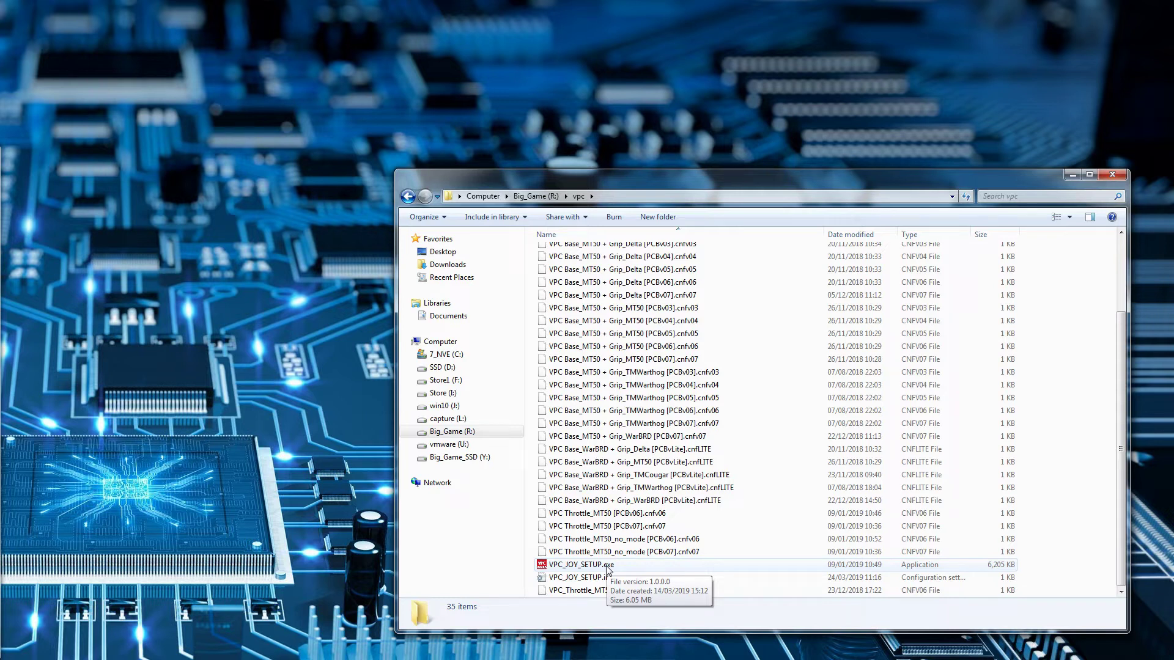
# - Launch VPC_JOY_SETUP.exe and begin exporting the WarBRD + MT50 profile to a file
pyautogui.doubleClick(608, 565)
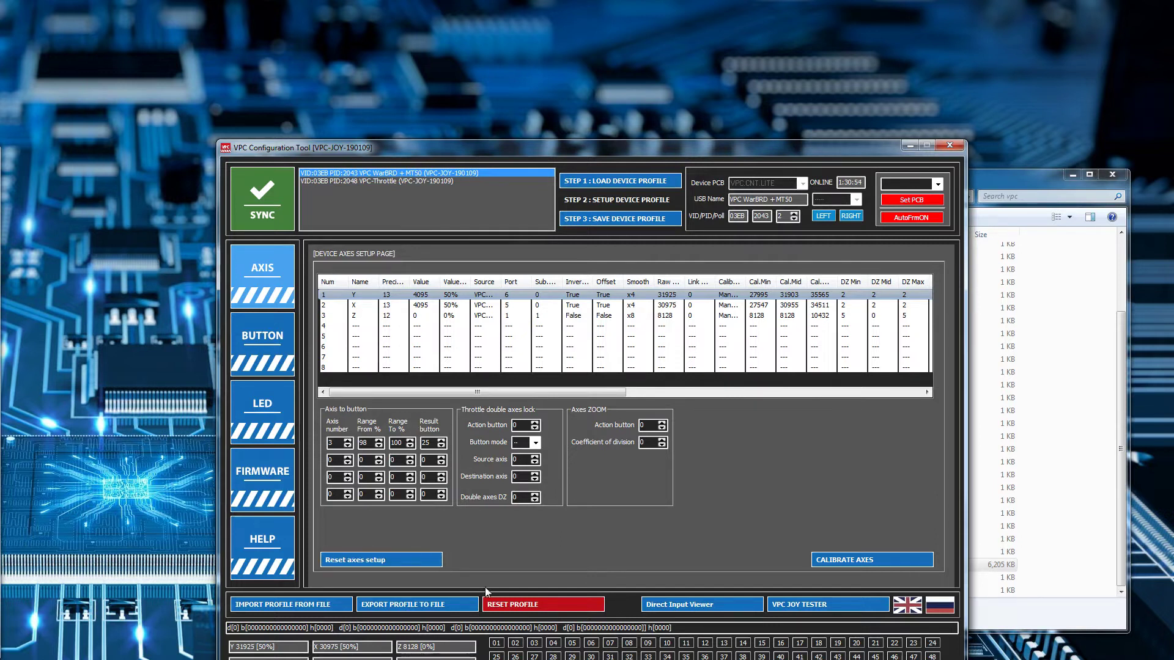
pyautogui.click(446, 608)
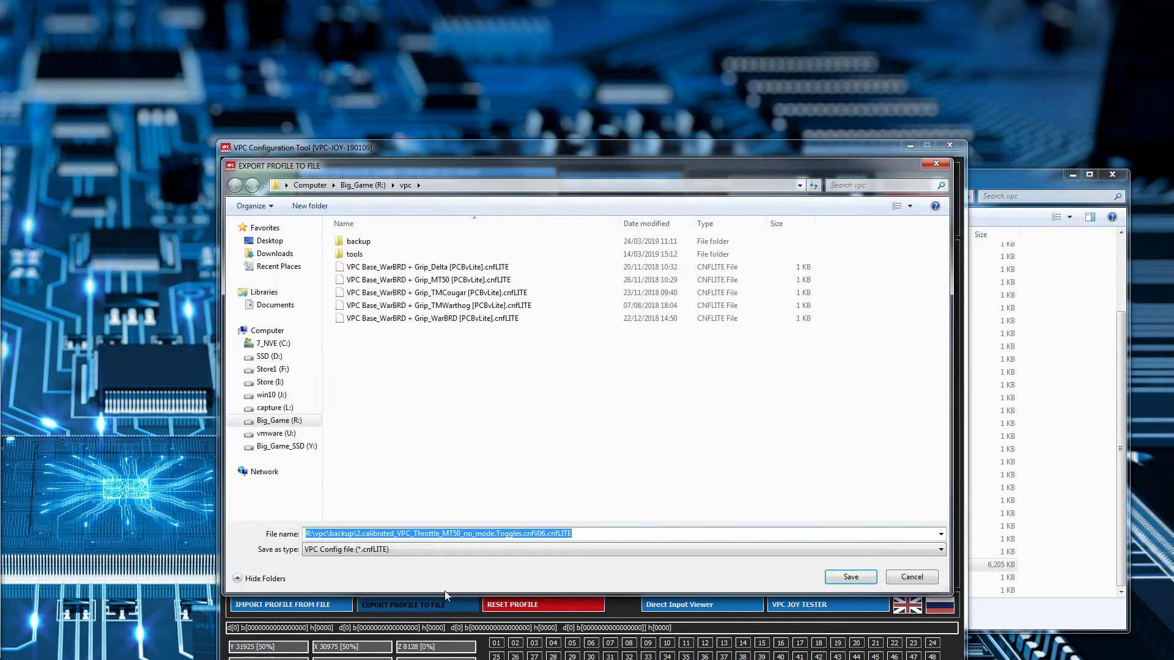
# - Save the WarBRD stick profile as warbrd_working in the vpc backup folder
pyautogui.doubleClick(394, 243)
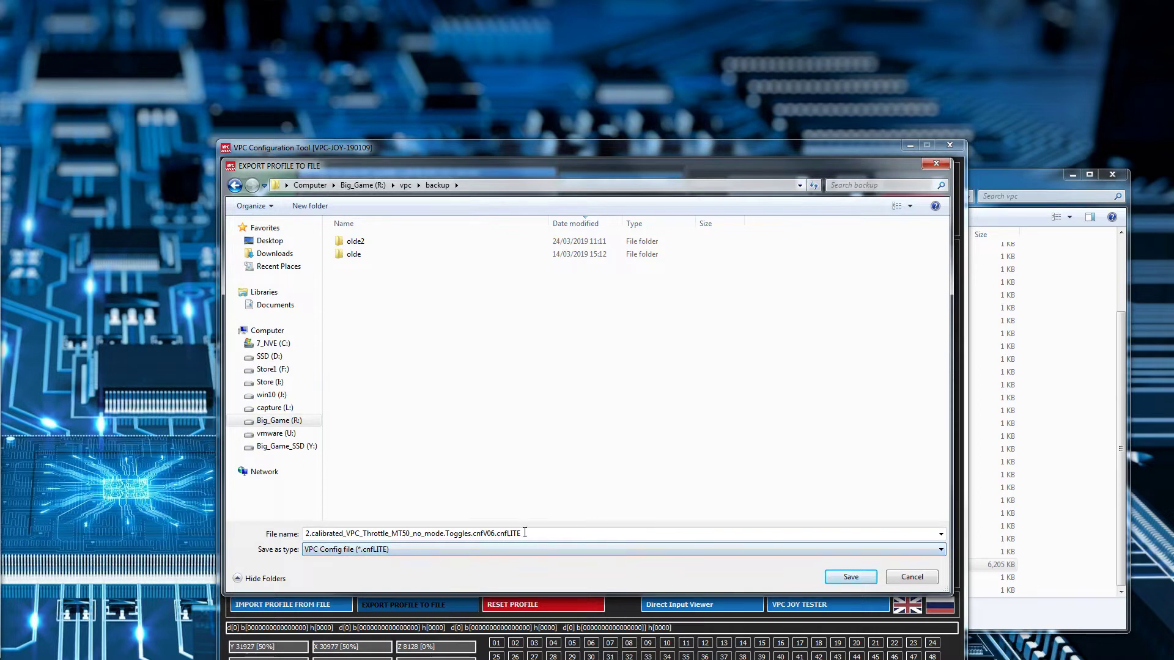
pyautogui.doubleClick(390, 536)
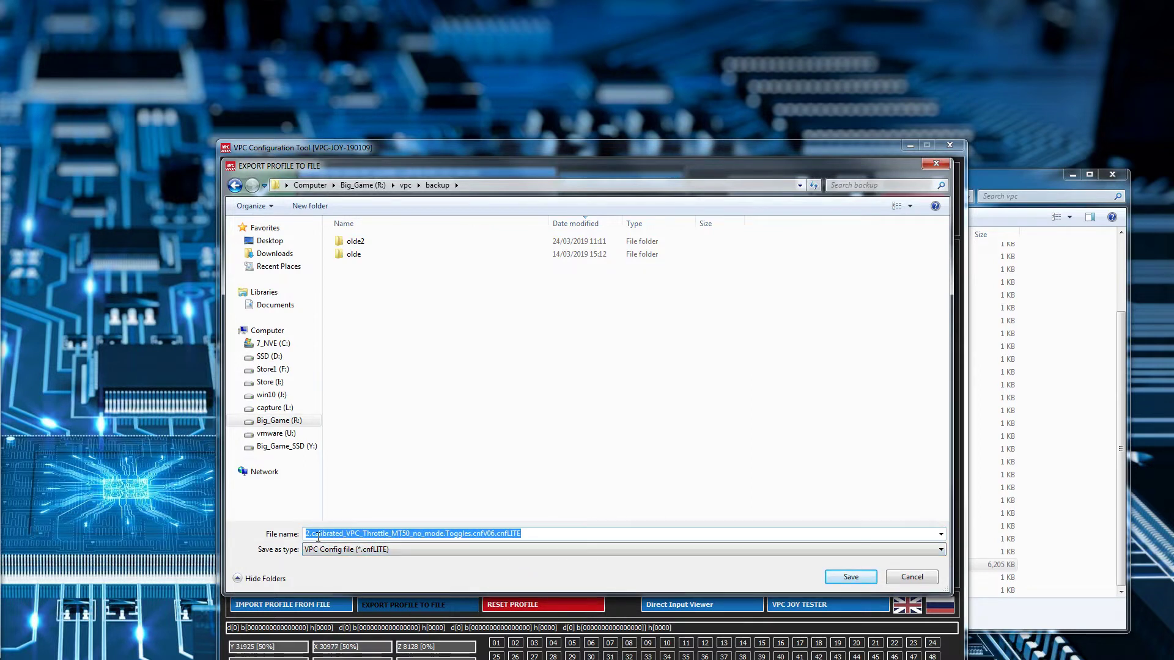
pyautogui.write('wa')
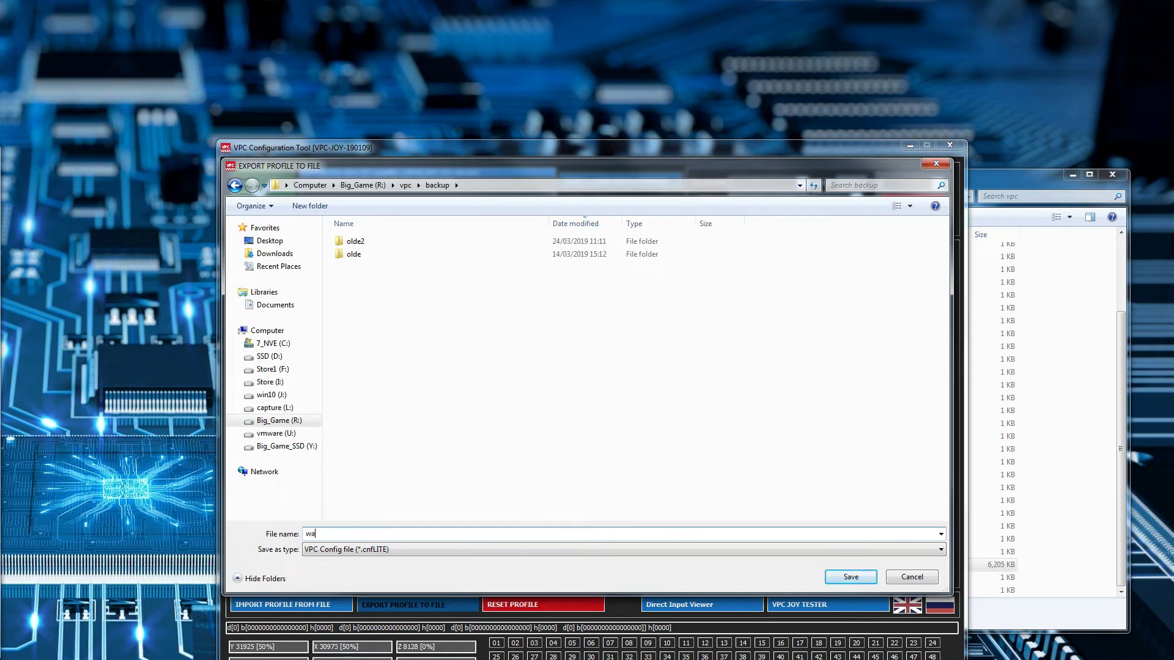
pyautogui.write('rbrd')
pyautogui.write('_working')
pyautogui.click(860, 579)
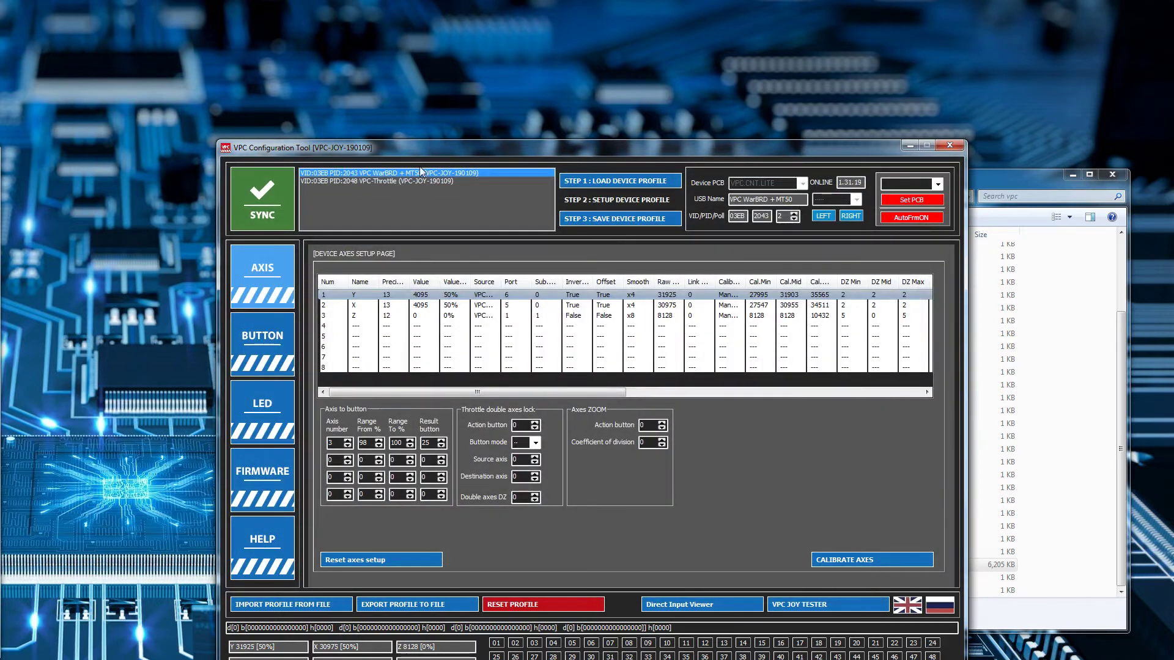
# - Load the VPC-Throttle profile and save it as throttle_working_no_mode in the backup folder
pyautogui.doubleClick(422, 186)
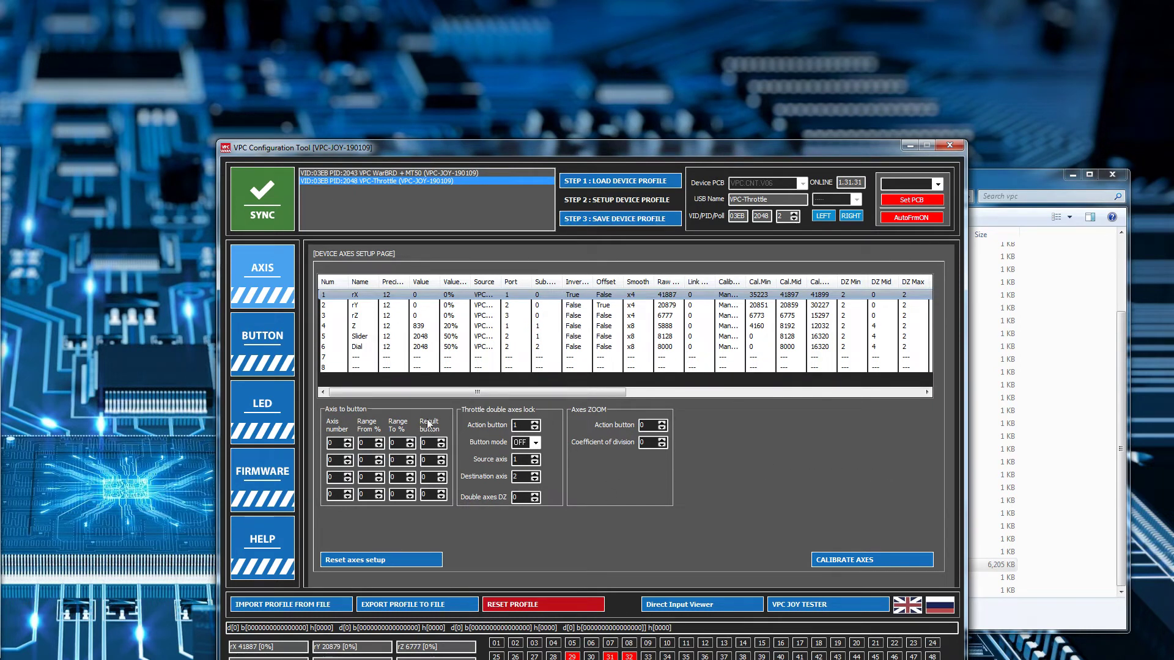
pyautogui.click(442, 604)
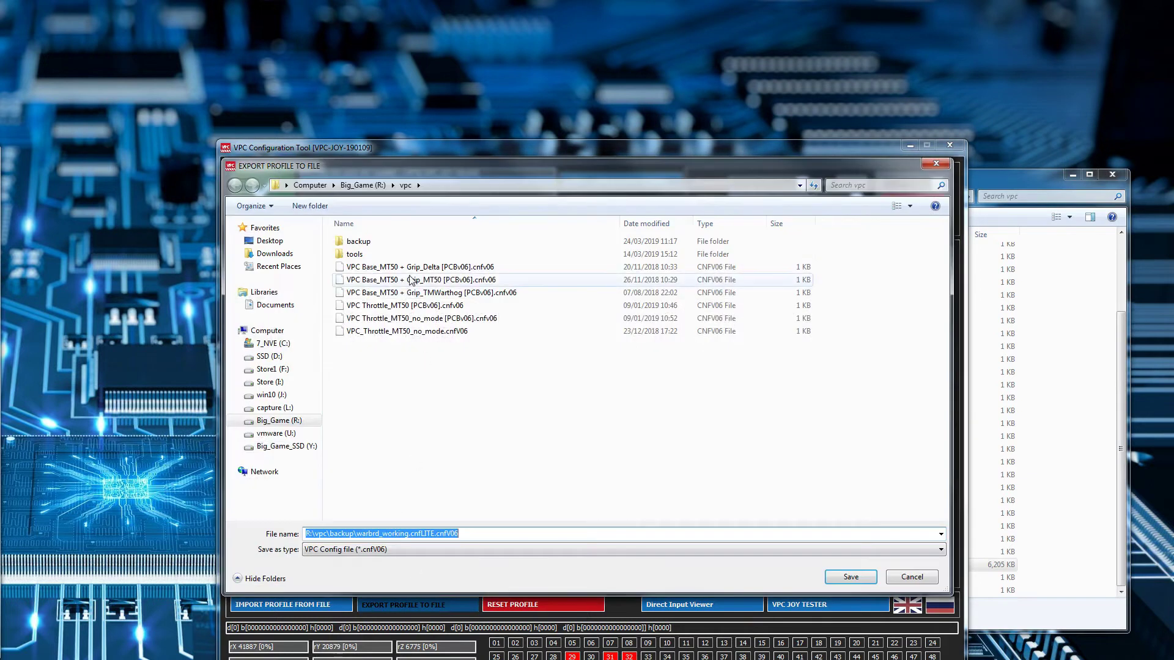
pyautogui.doubleClick(392, 242)
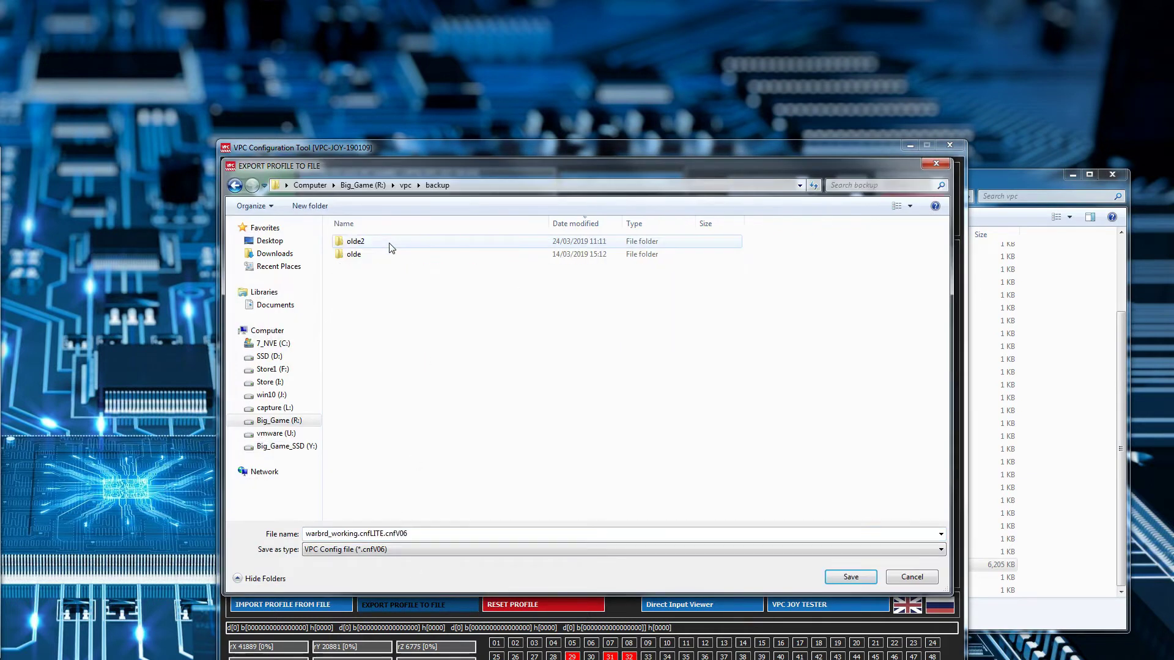
pyautogui.click(416, 535)
pyautogui.click(350, 536)
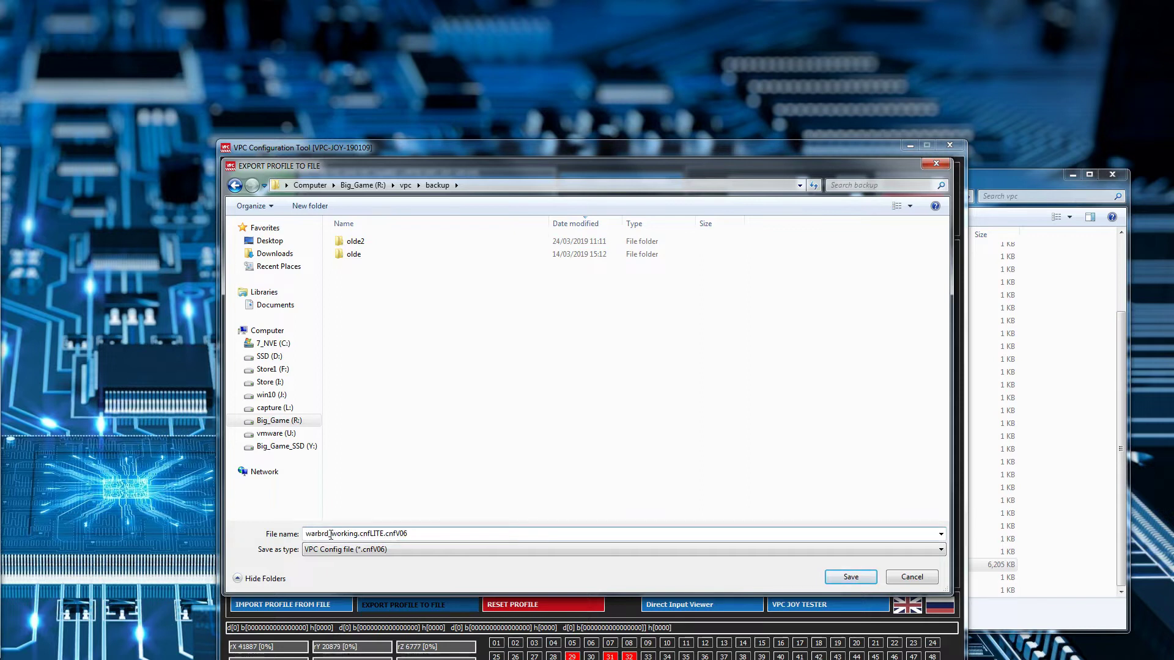
pyautogui.moveTo(330, 535); pyautogui.dragTo(282, 537)
pyautogui.write('throttle_working_no')
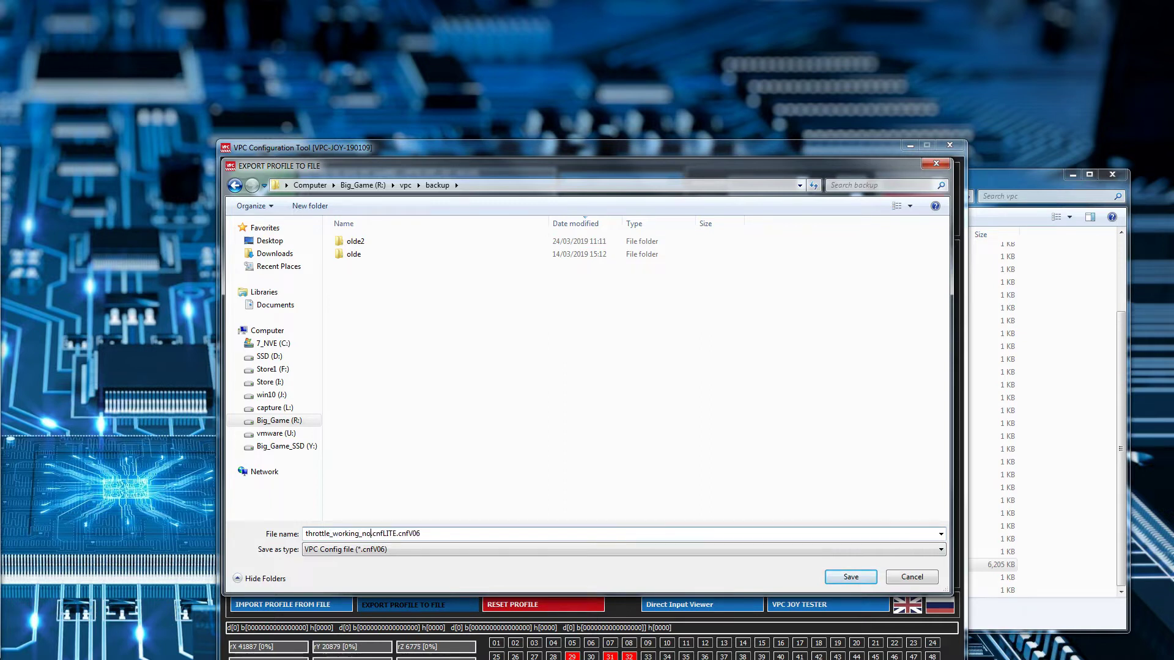
pyautogui.write('_mode')
pyautogui.click(851, 577)
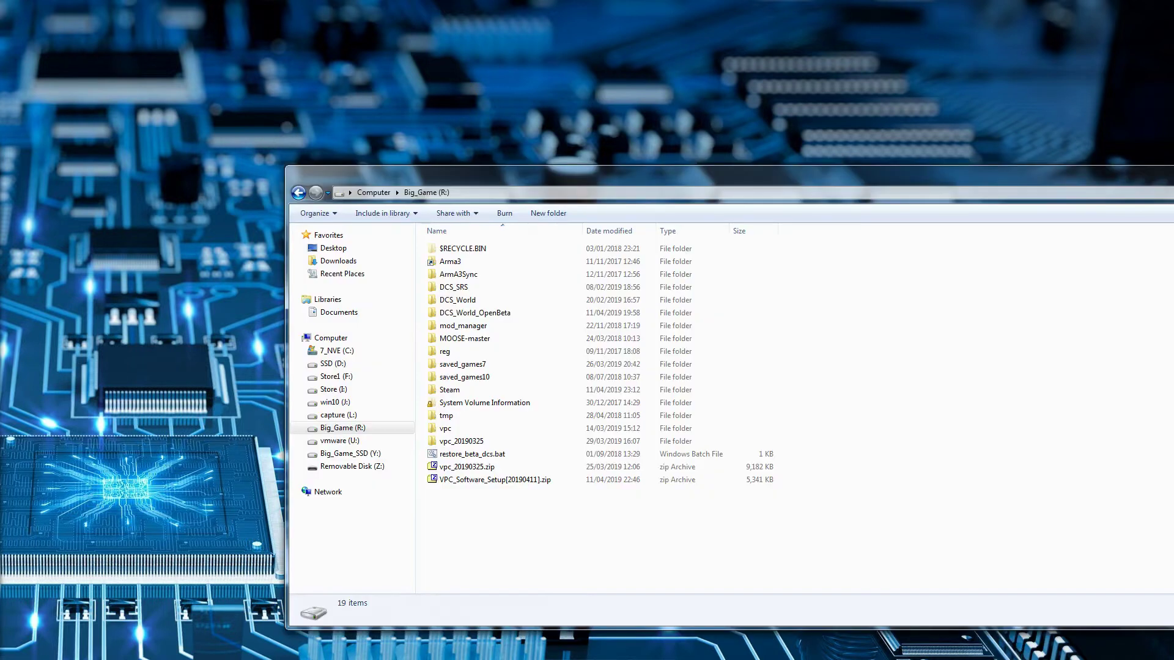
# - Open VPC_Software_Setup[20190411].zip in the archive manager
pyautogui.click(523, 481)
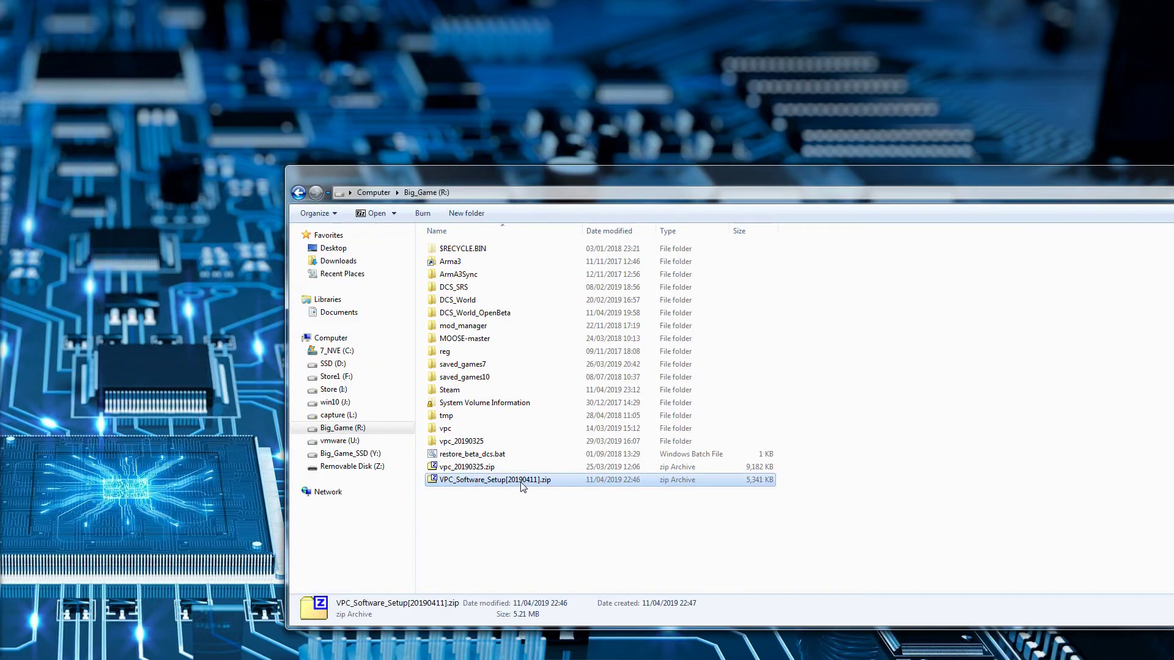
pyautogui.doubleClick(476, 480)
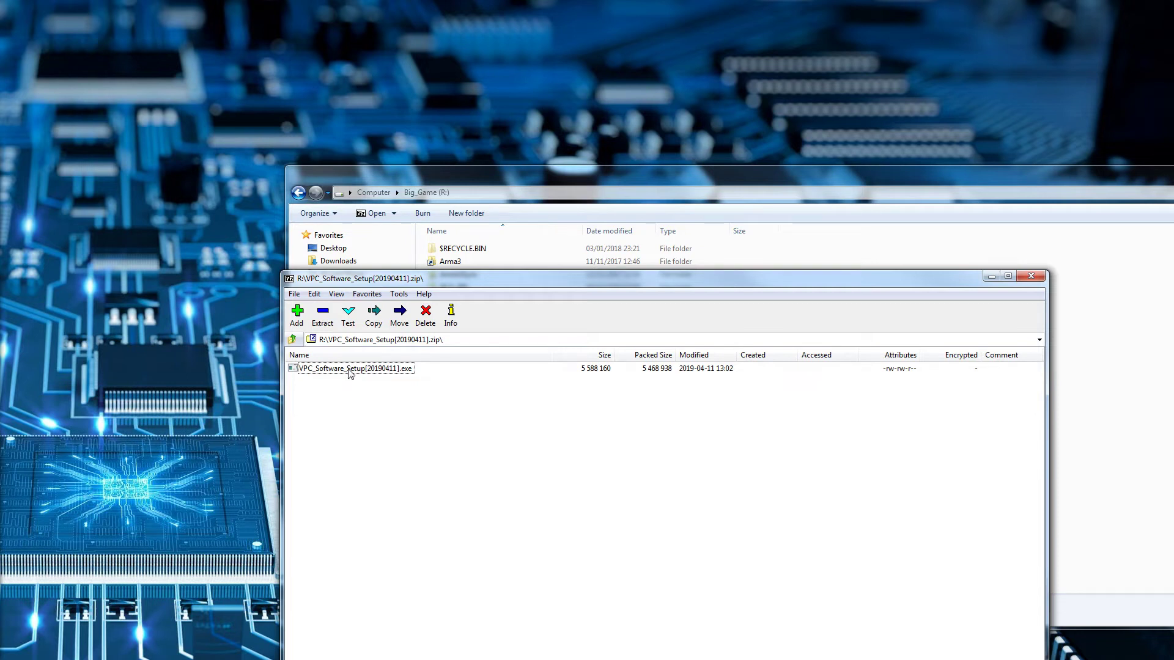
# - Run VPC_Software_Setup[20190411].exe from the archive, allowing it past the security warning
pyautogui.doubleClick(350, 370)
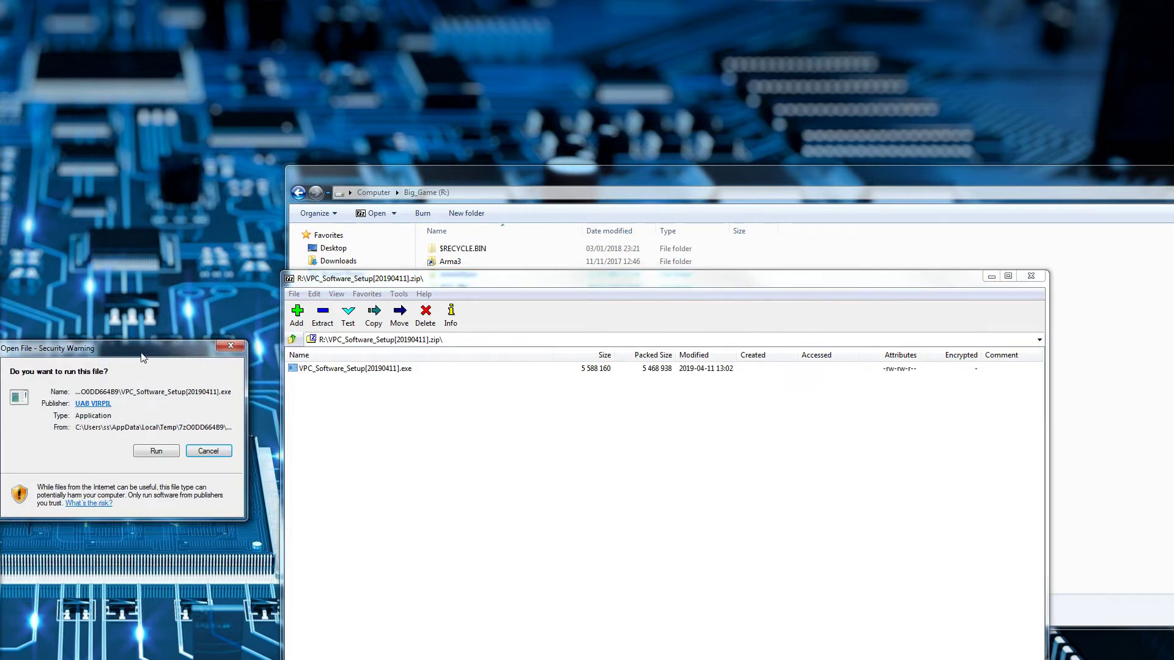
pyautogui.moveTo(140, 353); pyautogui.dragTo(173, 329)
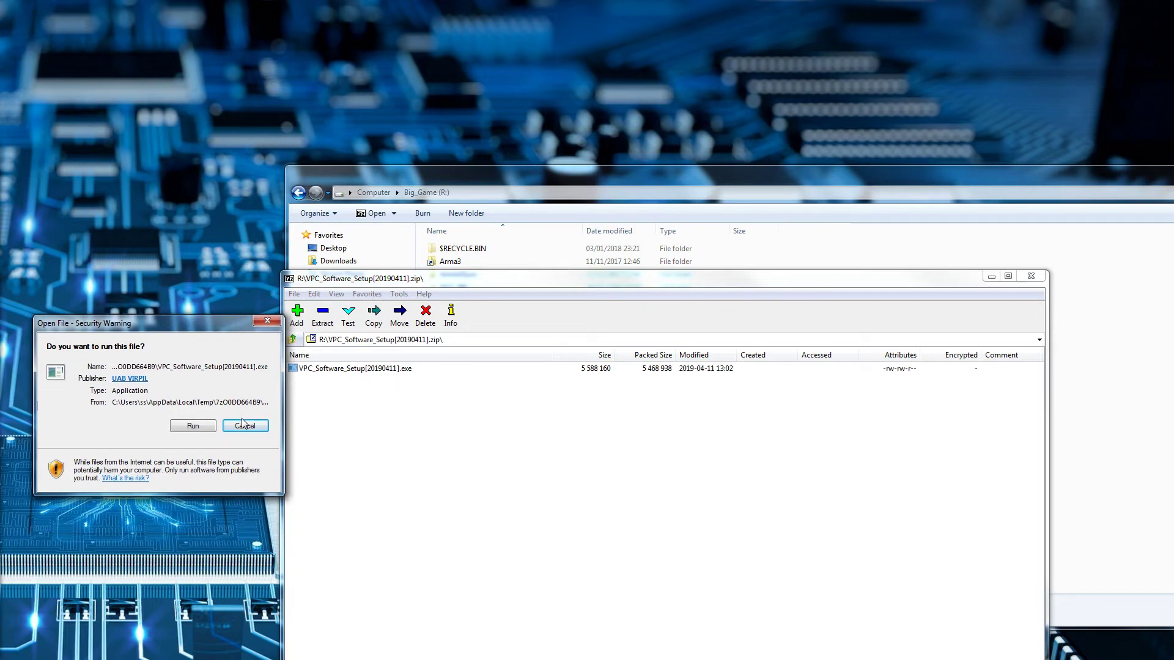
pyautogui.click(194, 427)
pyautogui.click(118, 442)
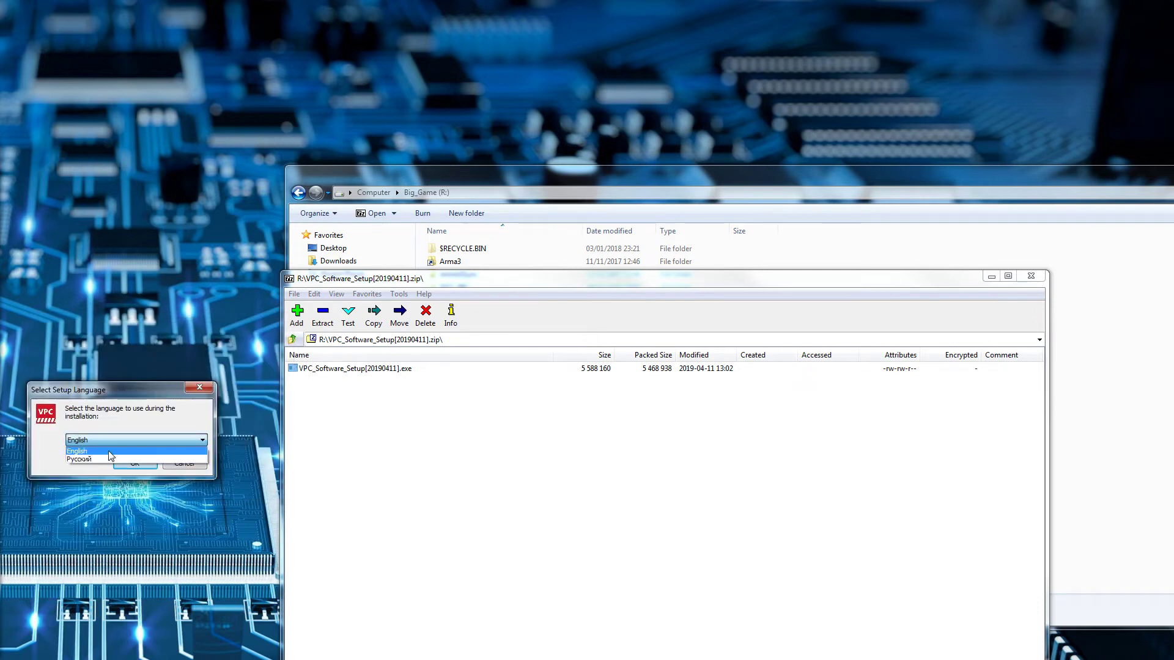
# - Install VPC Software Suite in English with a desktop shortcut, launching it on finish, then close the archive
pyautogui.click(114, 428)
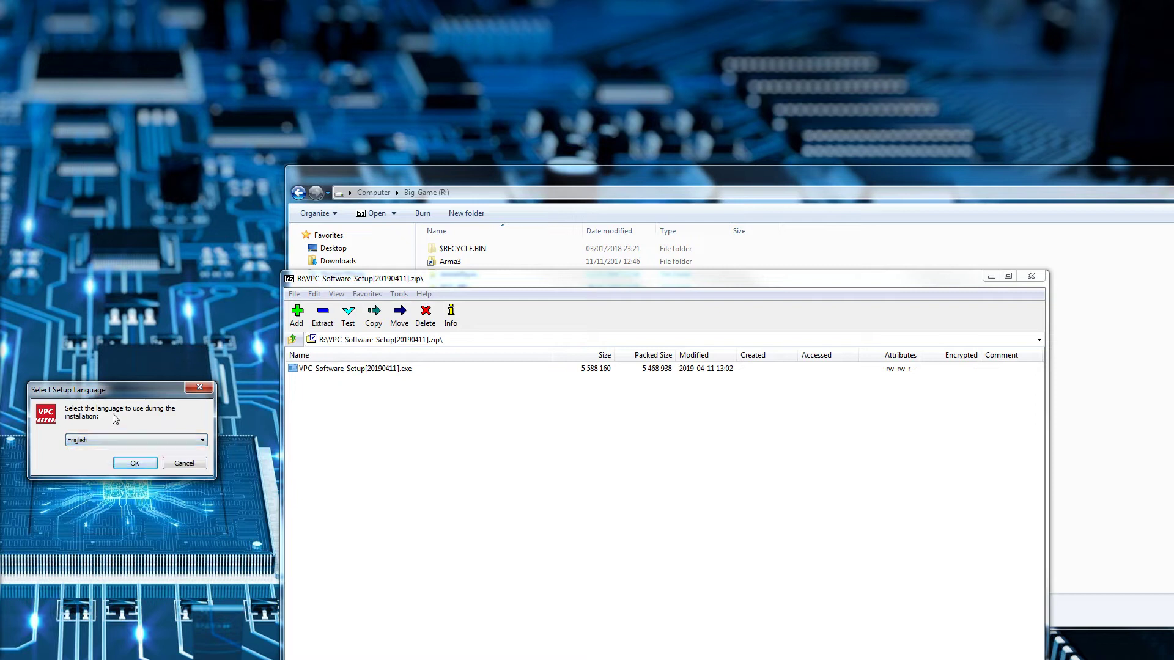
pyautogui.click(136, 464)
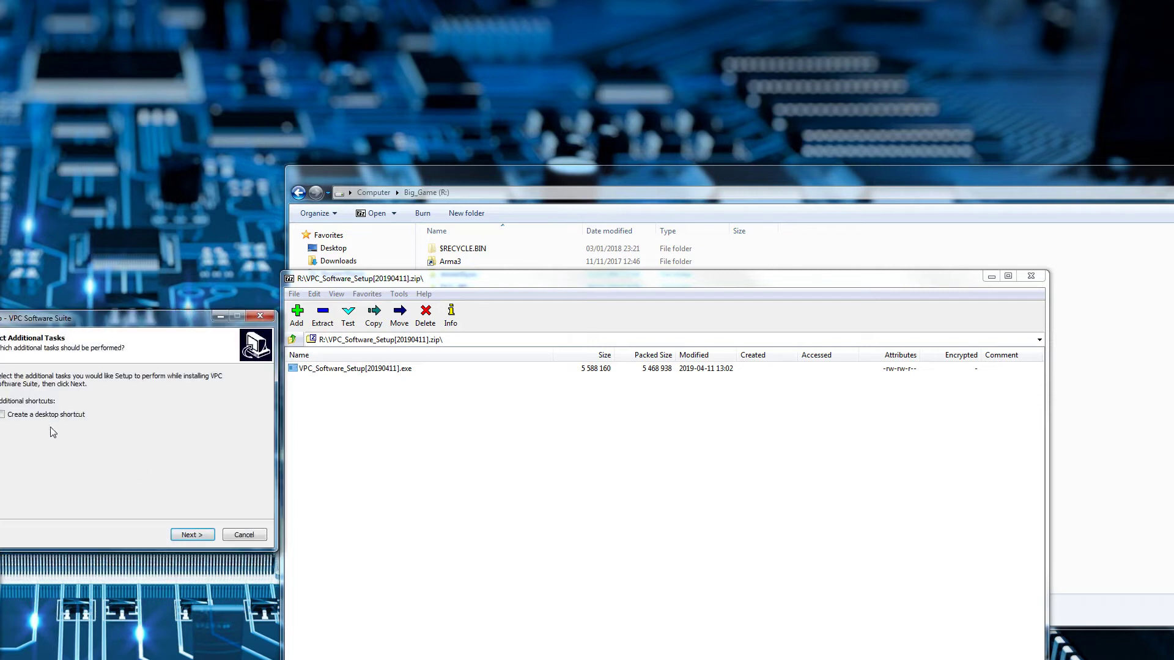
pyautogui.moveTo(56, 319); pyautogui.dragTo(106, 318)
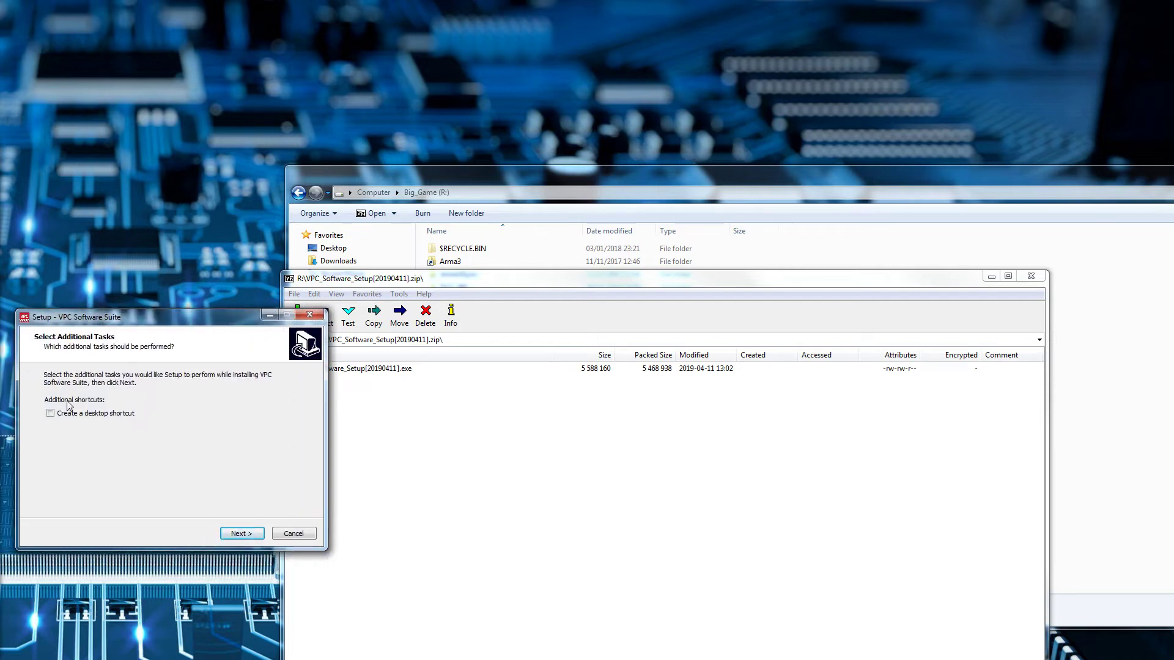
pyautogui.click(51, 414)
pyautogui.click(247, 536)
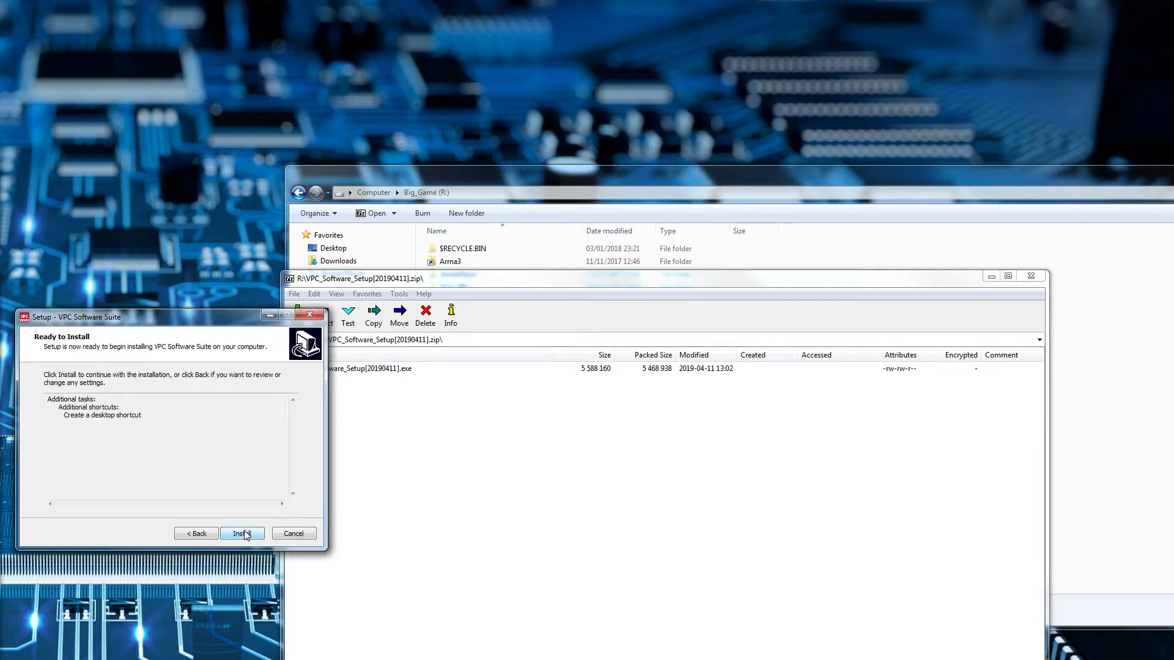
pyautogui.click(244, 534)
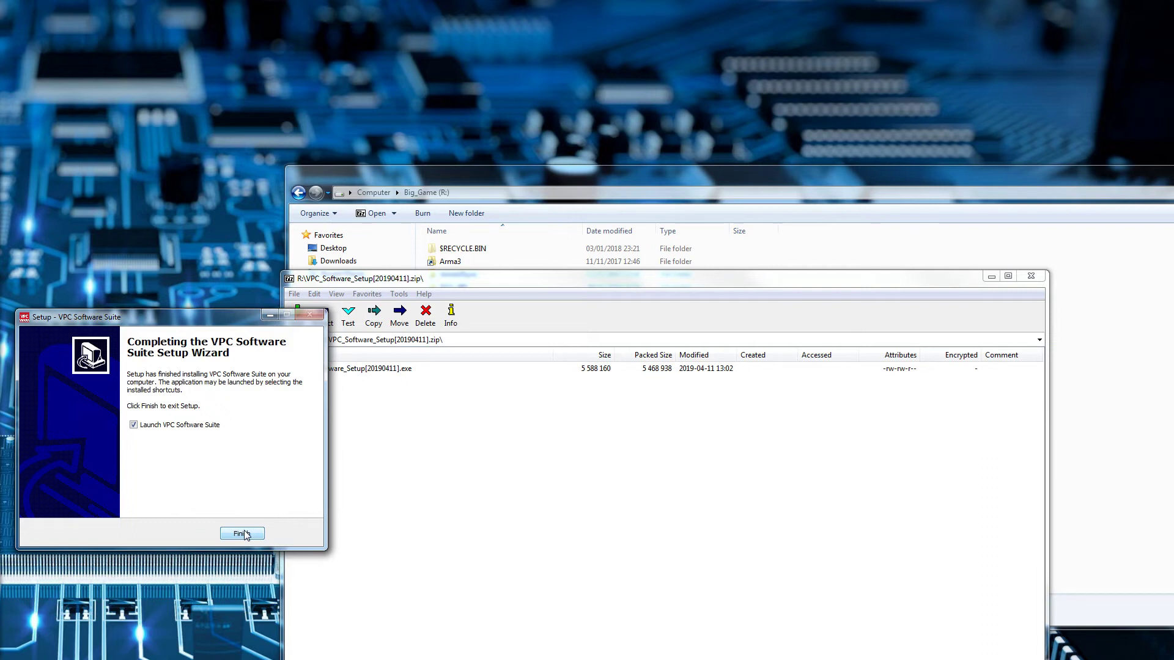
pyautogui.click(242, 533)
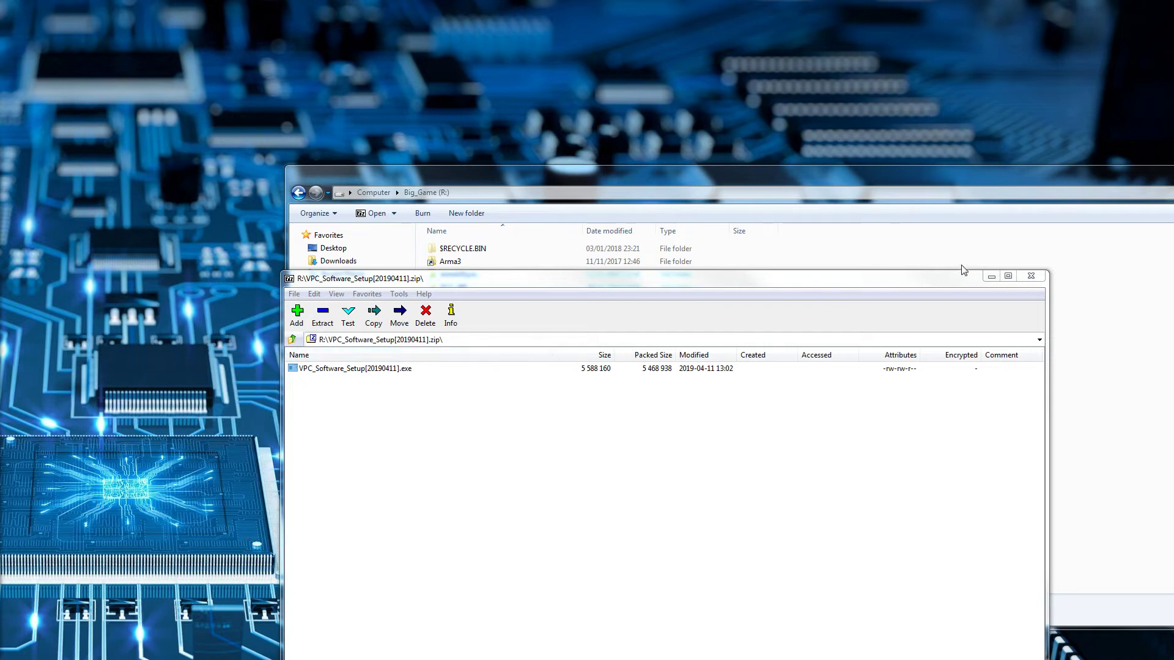
pyautogui.click(1033, 277)
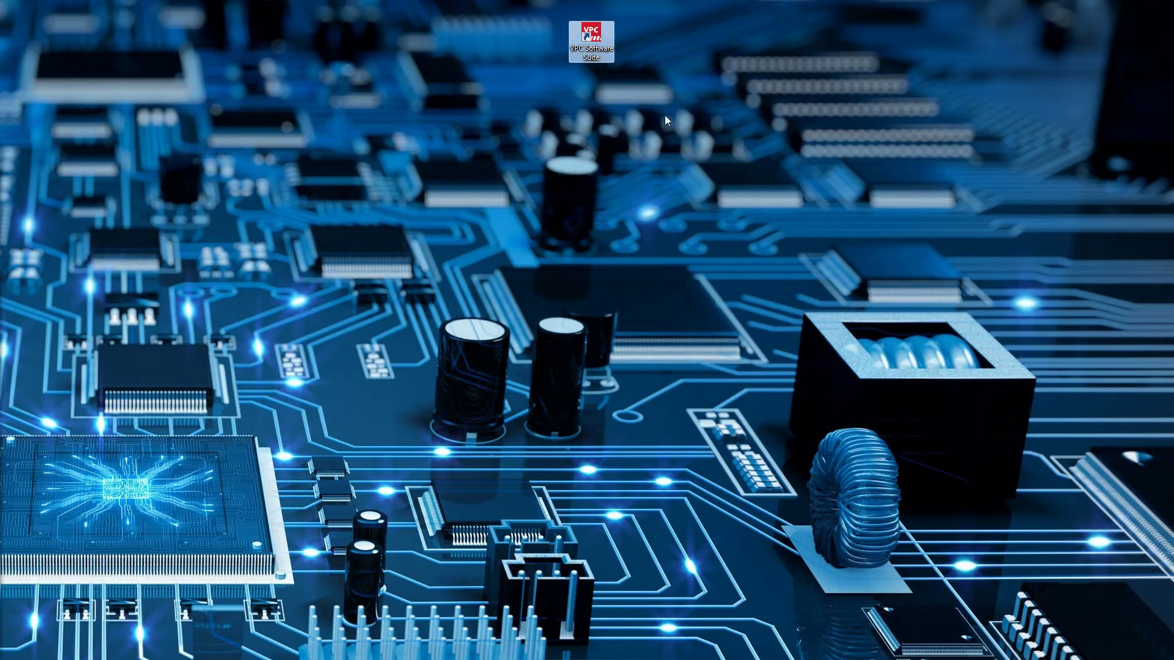
# - Launch VPC Software Suite from its desktop shortcut
pyautogui.click(594, 38)
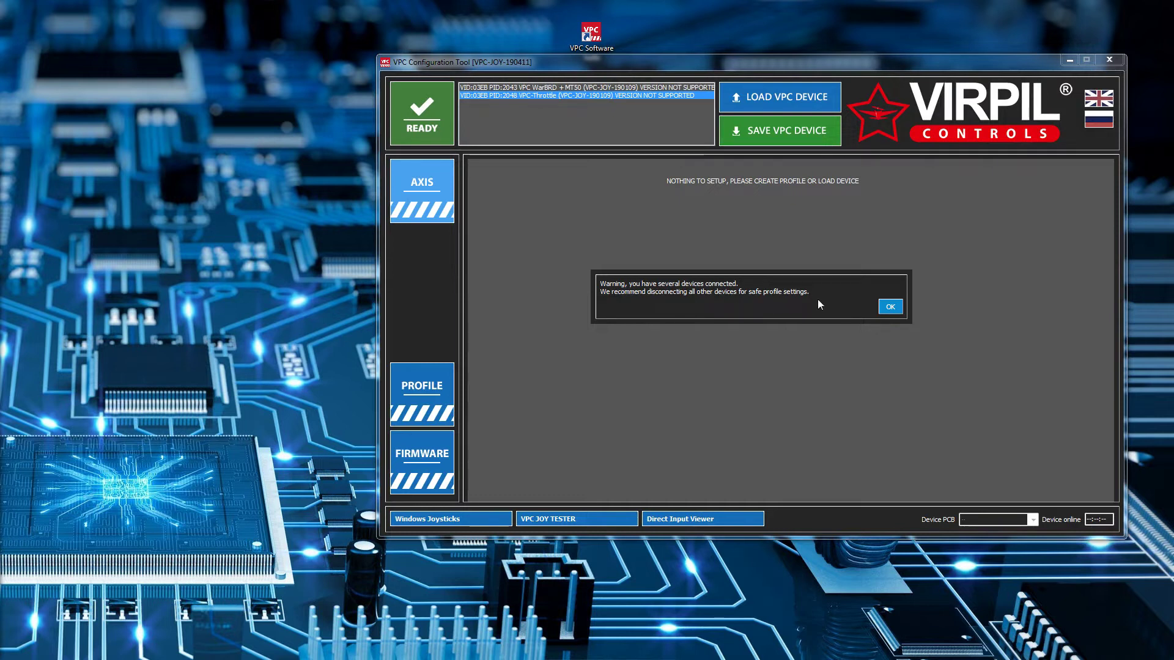
# - Dismiss the several-devices-connected and outdated-firmware warnings for the throttle
pyautogui.click(890, 306)
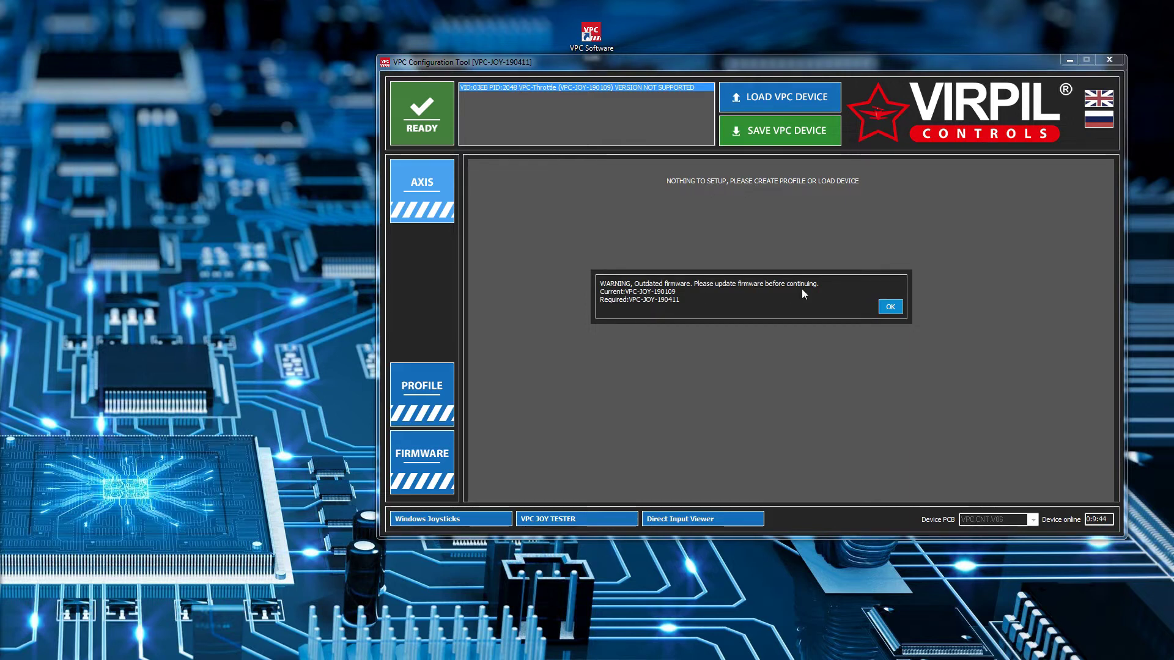
pyautogui.click(890, 307)
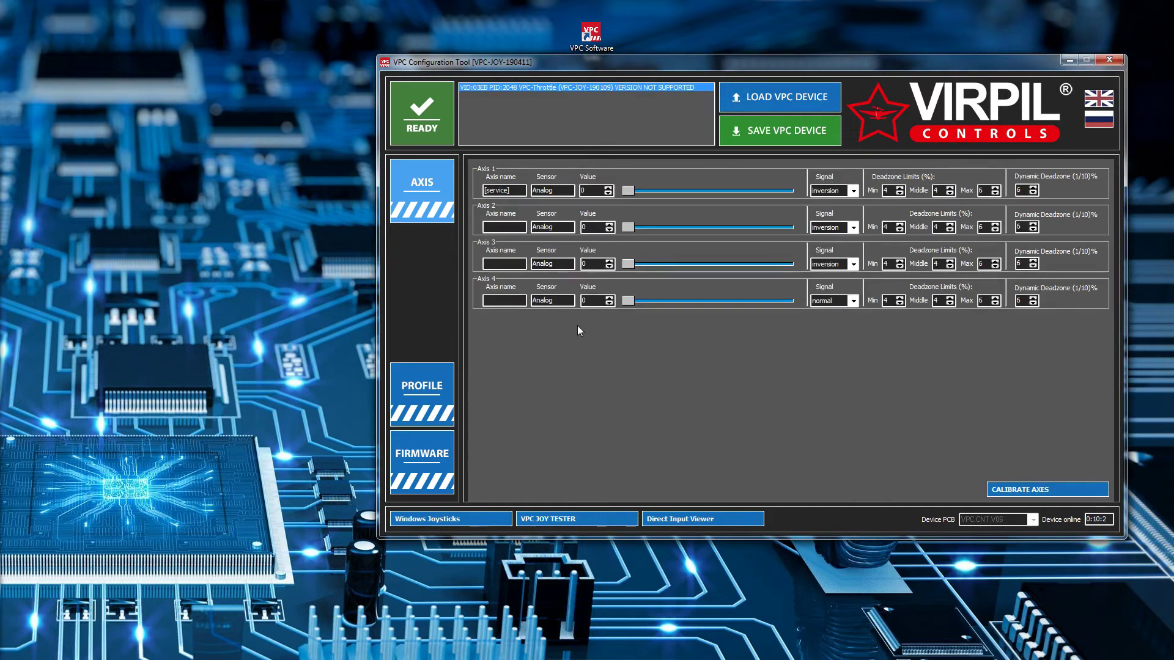
# - Run the automatic firmware update on the throttle, then begin a new profile
pyautogui.click(426, 478)
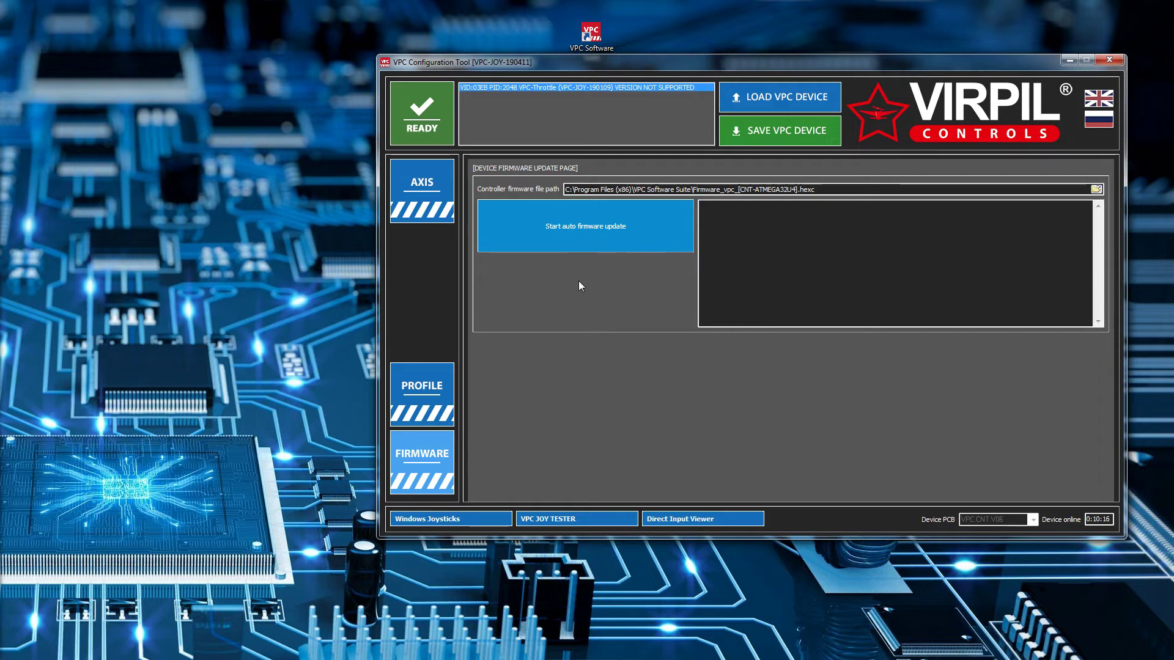
pyautogui.click(581, 225)
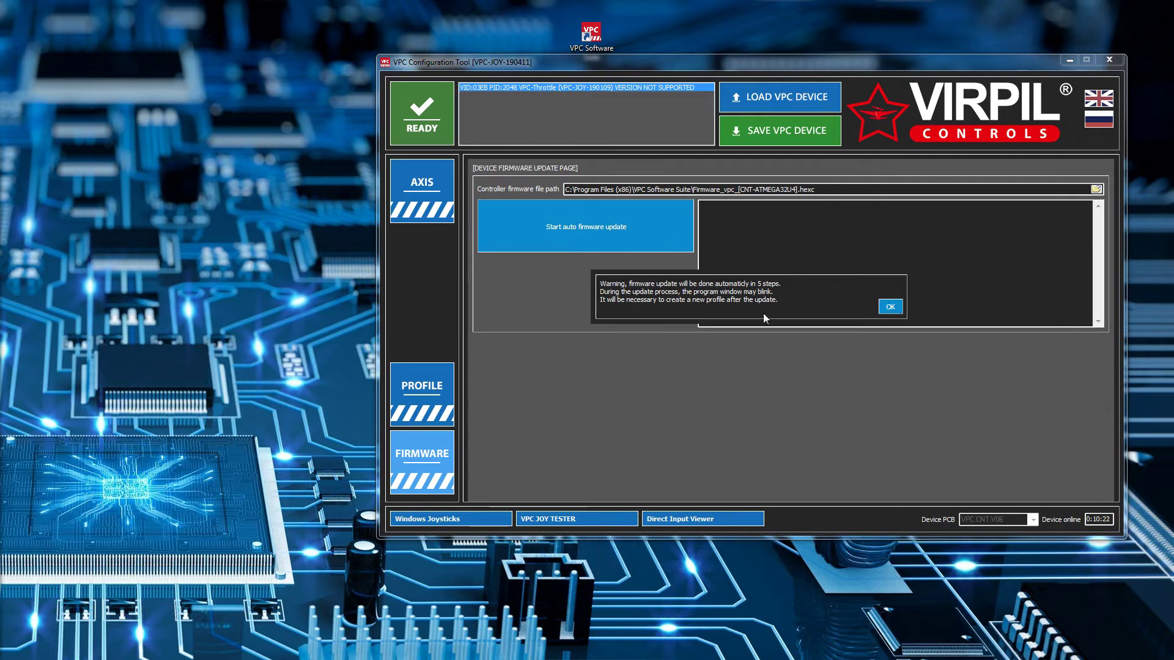
pyautogui.click(890, 307)
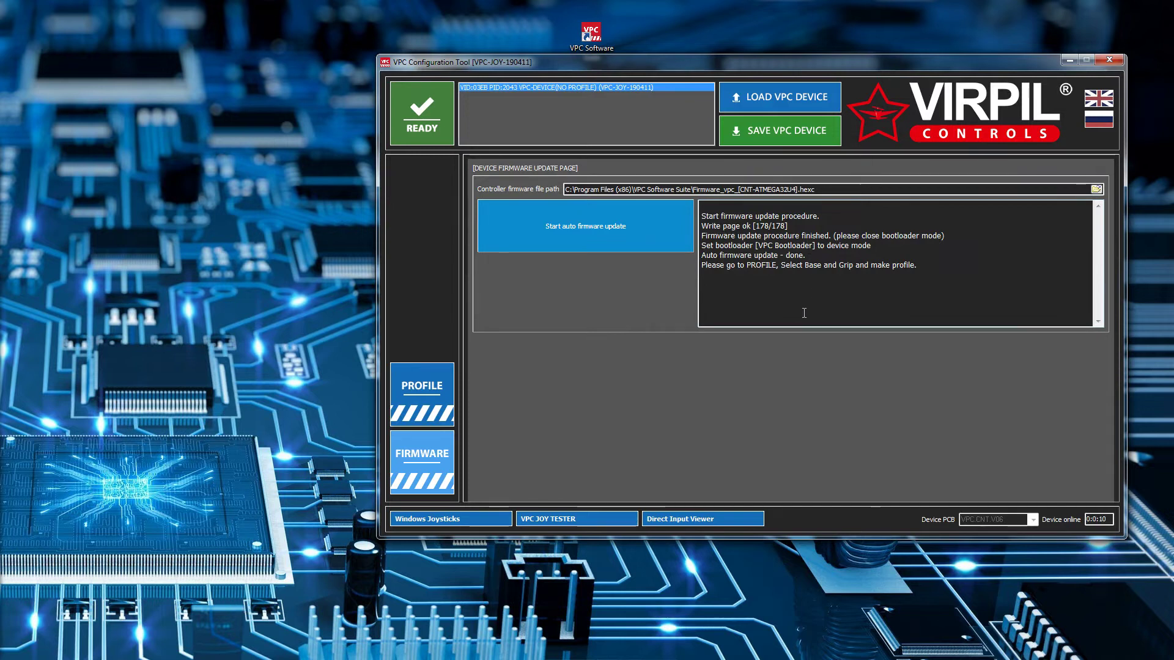
pyautogui.click(438, 387)
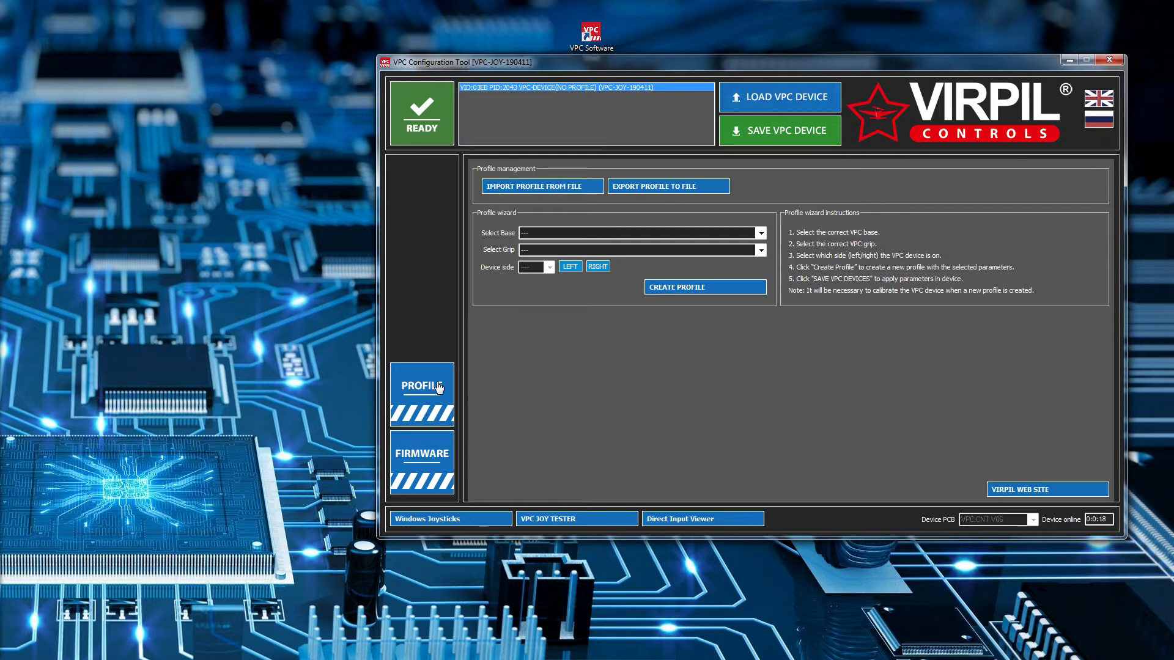
pyautogui.click(764, 233)
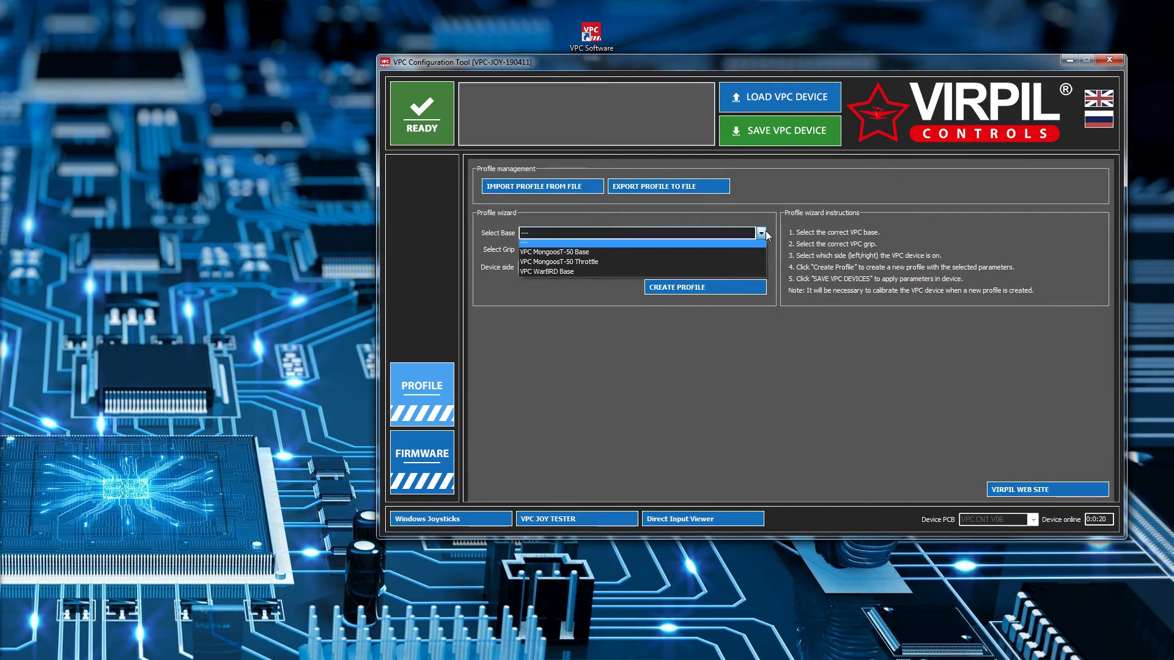
# - Choose VPC MongoosT-50 Throttle as the new profile's base
pyautogui.click(589, 264)
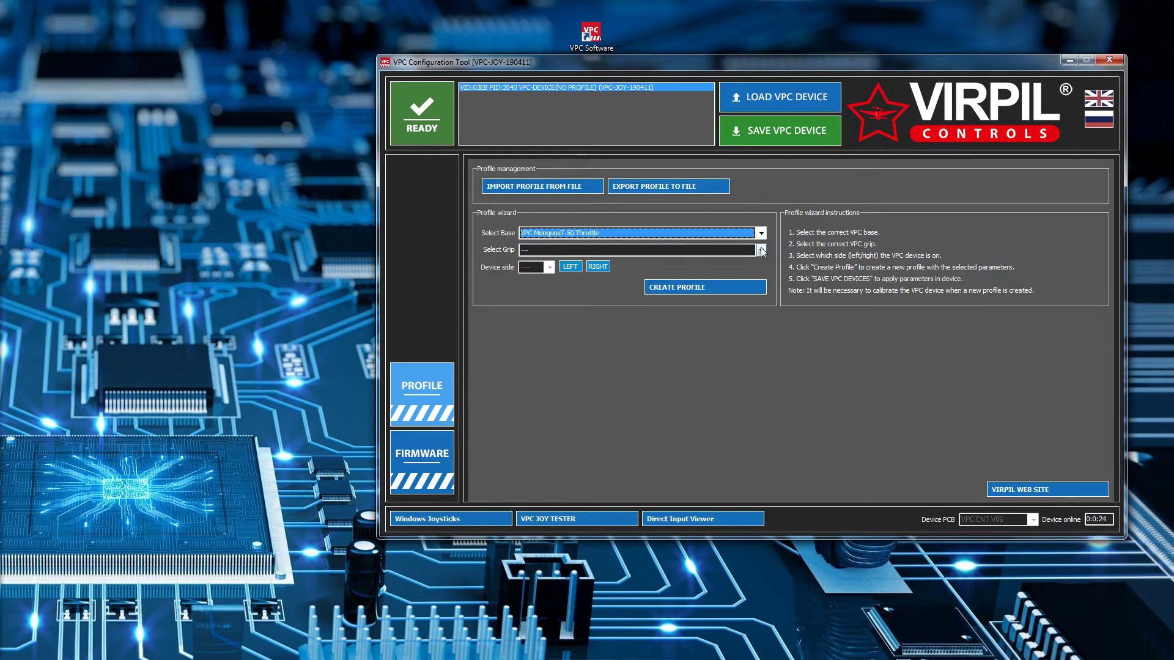
pyautogui.click(762, 250)
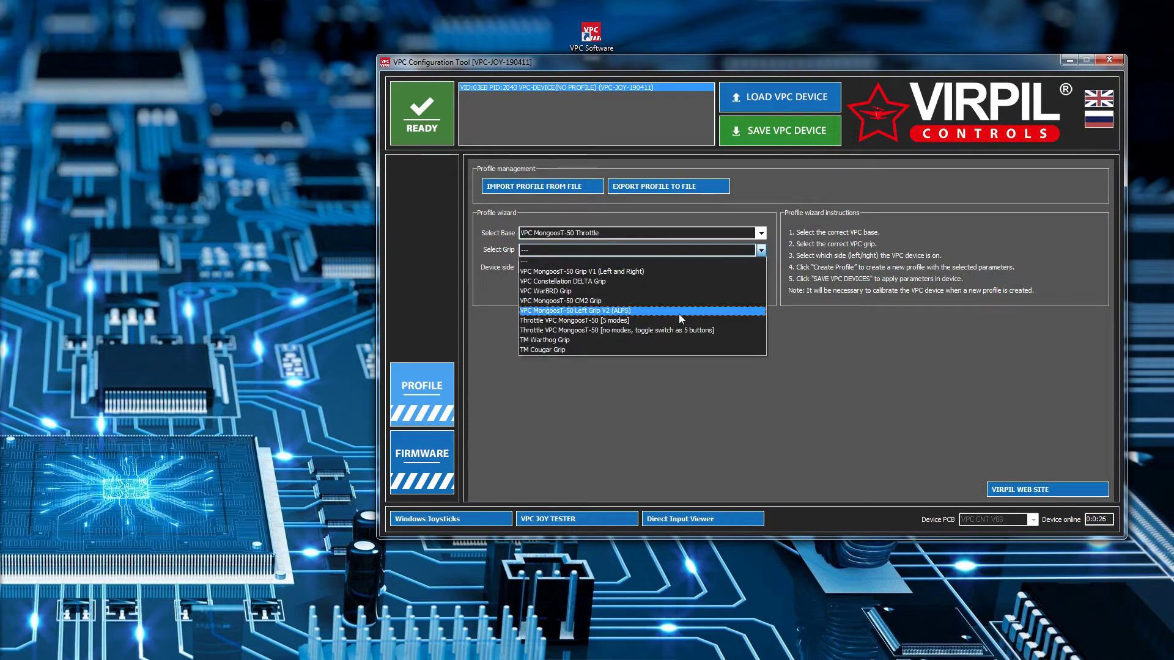